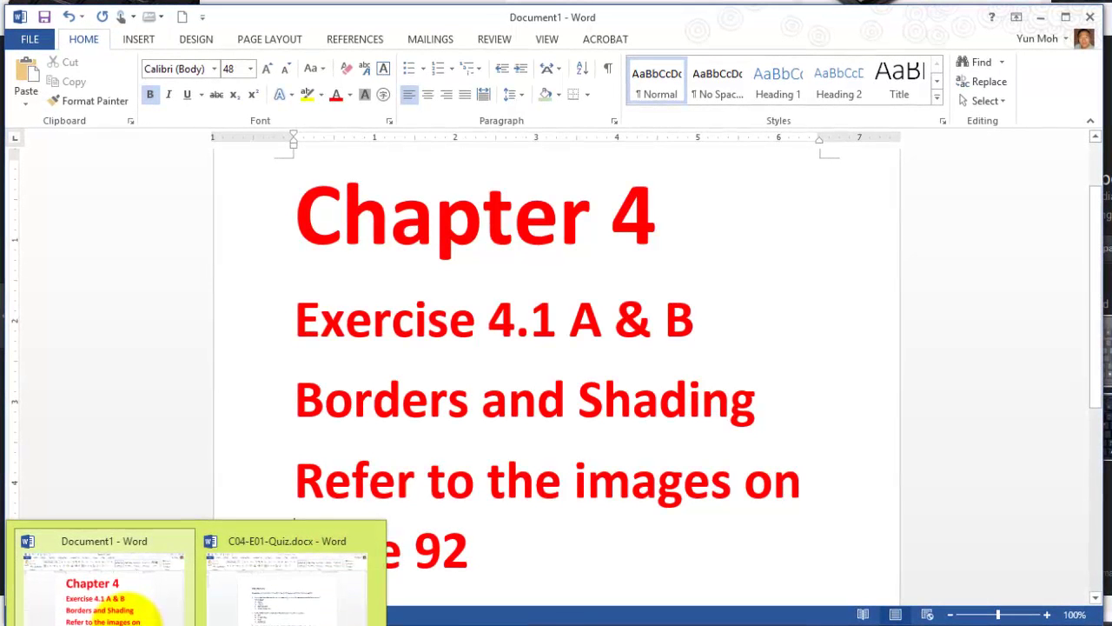
Step: Switch from the exercise notes in Document1 to the C04-E01-Quiz.docx document
left_click(165, 339)
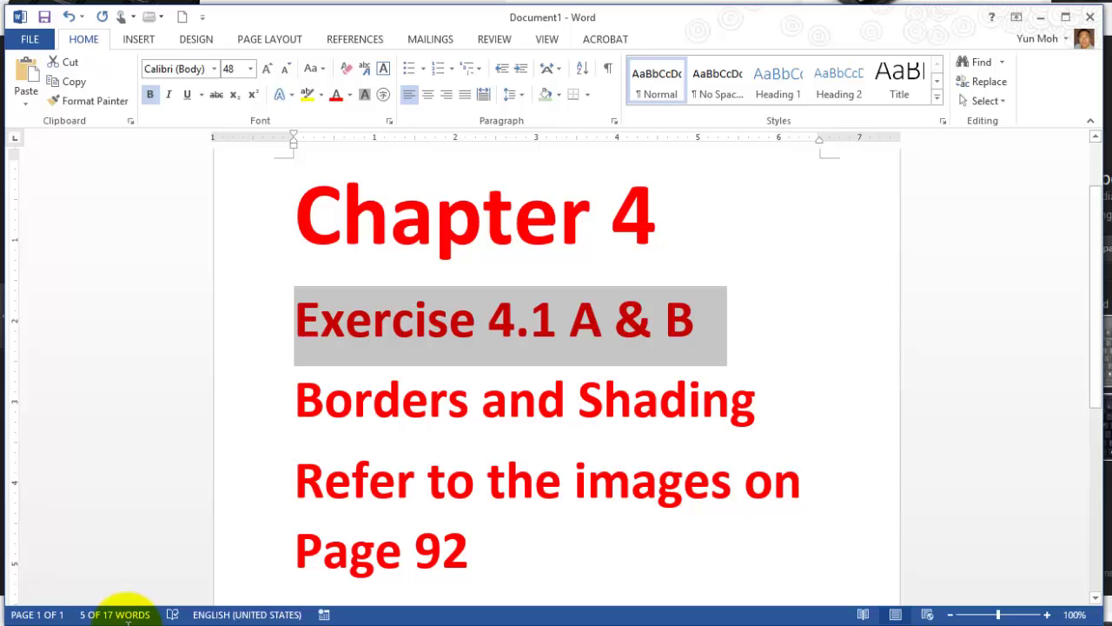
key("ctrl+End")
key("ctrl+shift+Up")
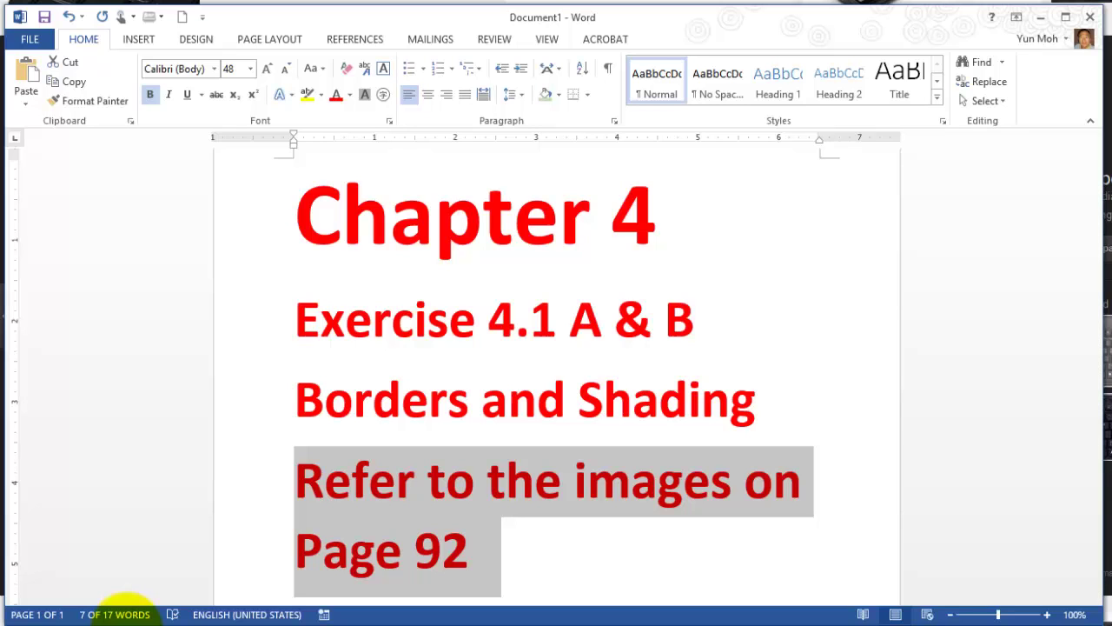
left_click(127, 624)
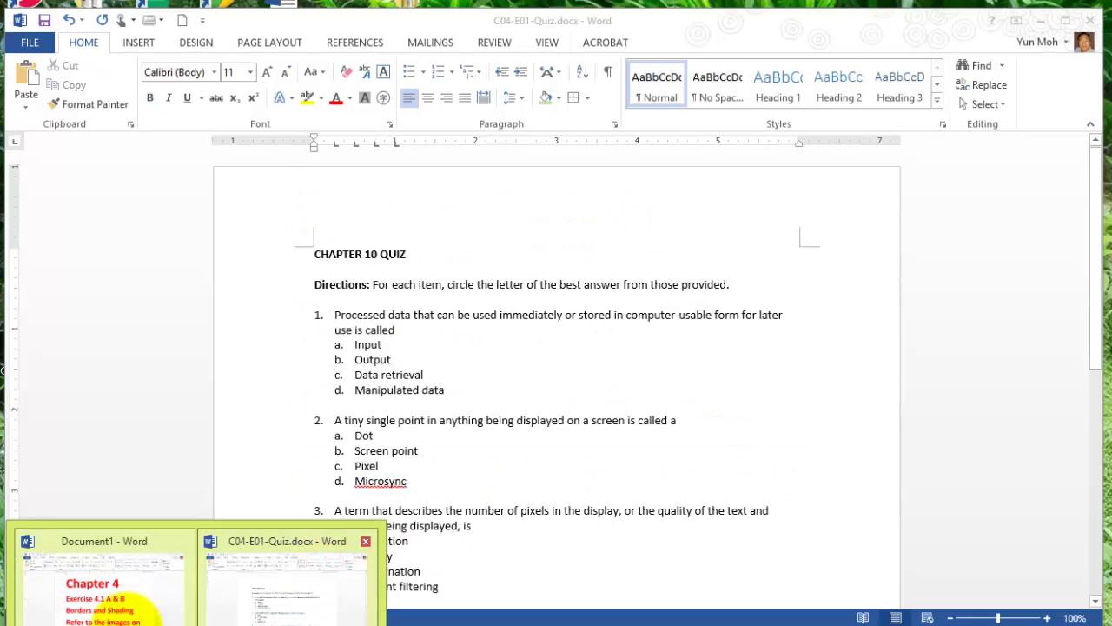
left_click(289, 610)
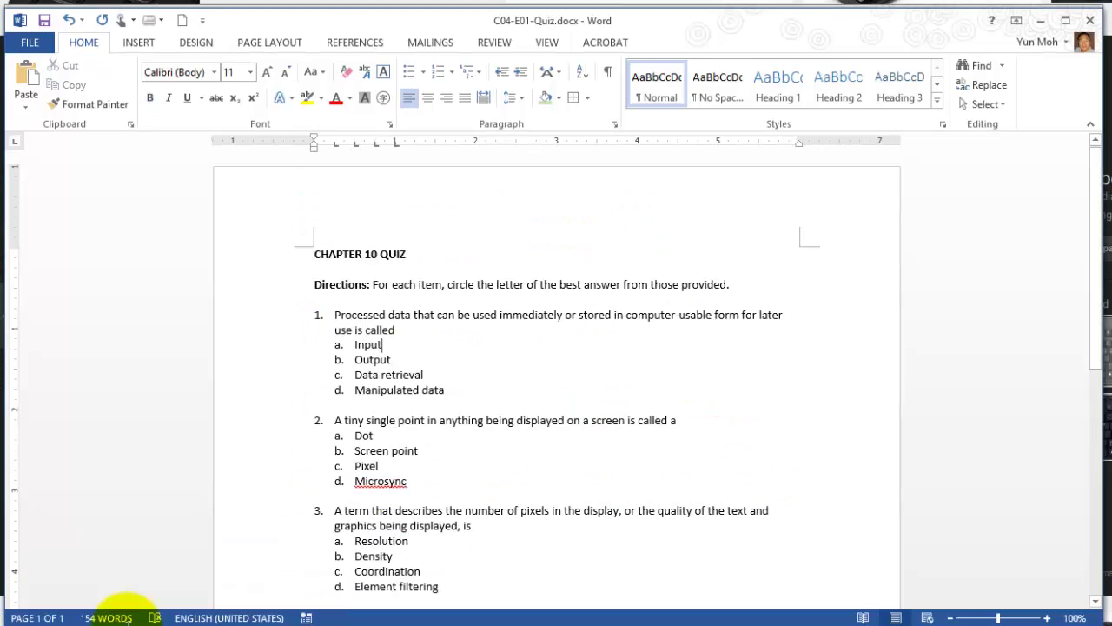
Step: Center the "CHAPTER 10 QUIZ" title line horizontally on the page
key("Up")
key("Up")
key("Up")
key("Up")
key("Up")
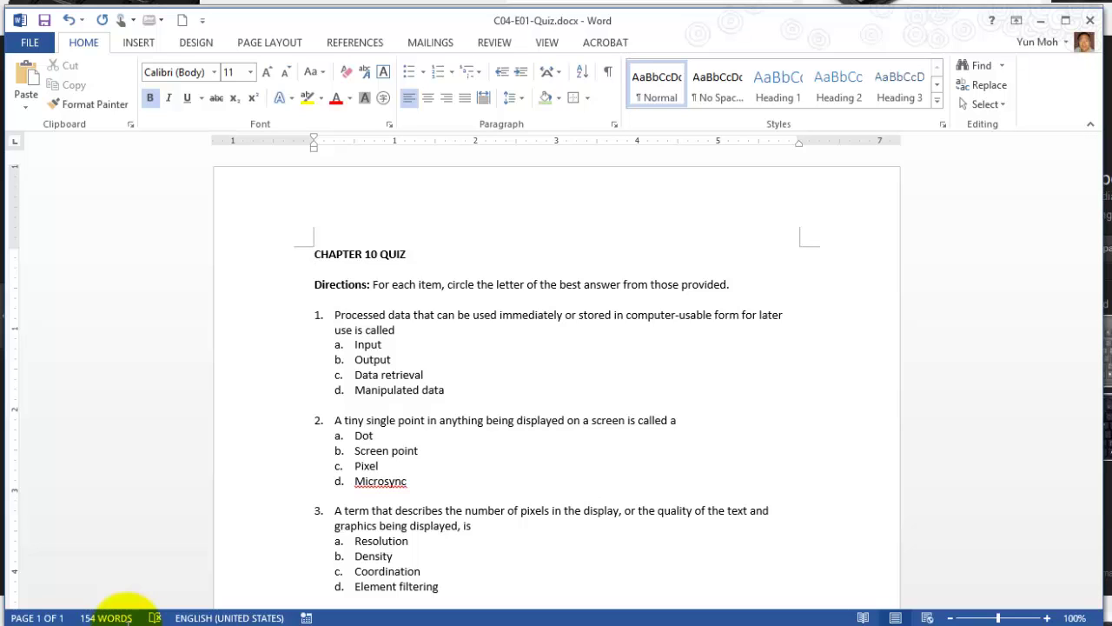
key("Left")
key("shift+Home")
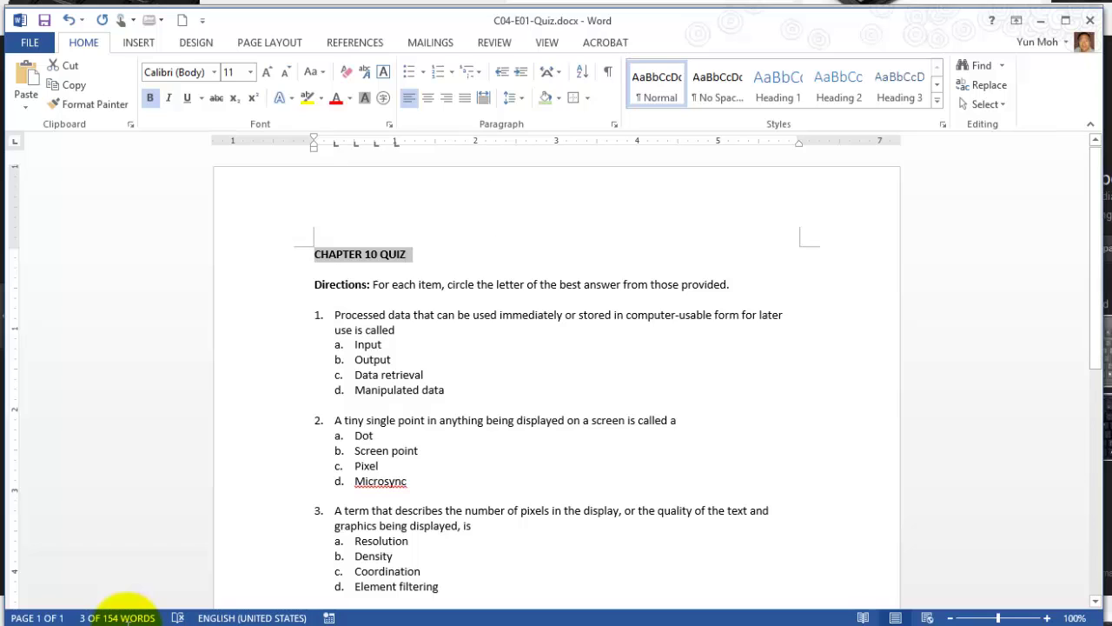
key("Down")
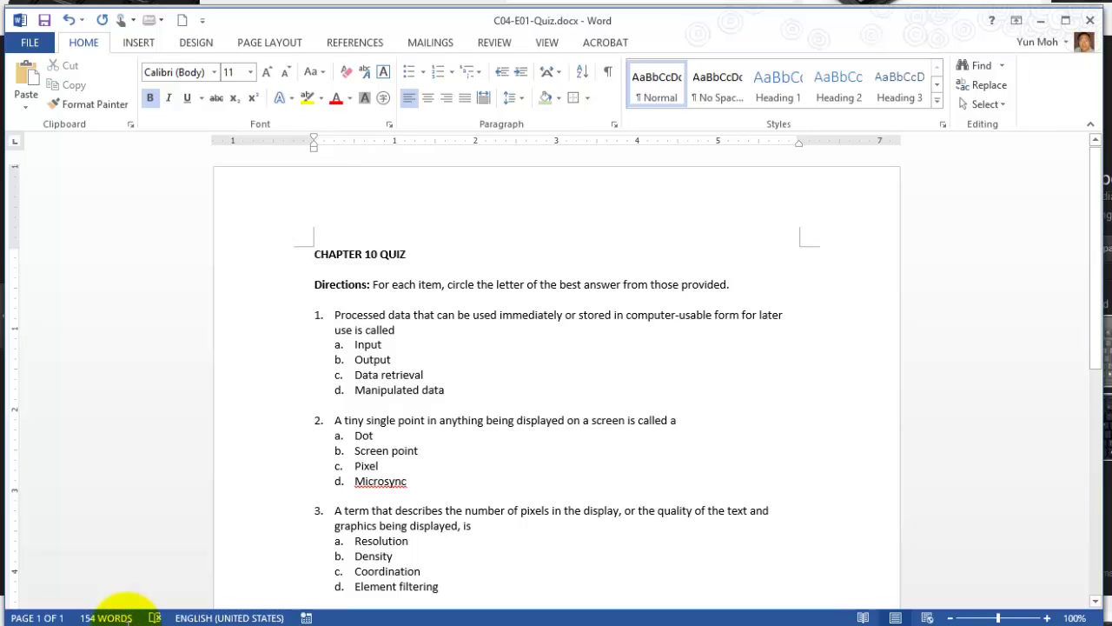
key("ctrl+Left")
key("ctrl+Left")
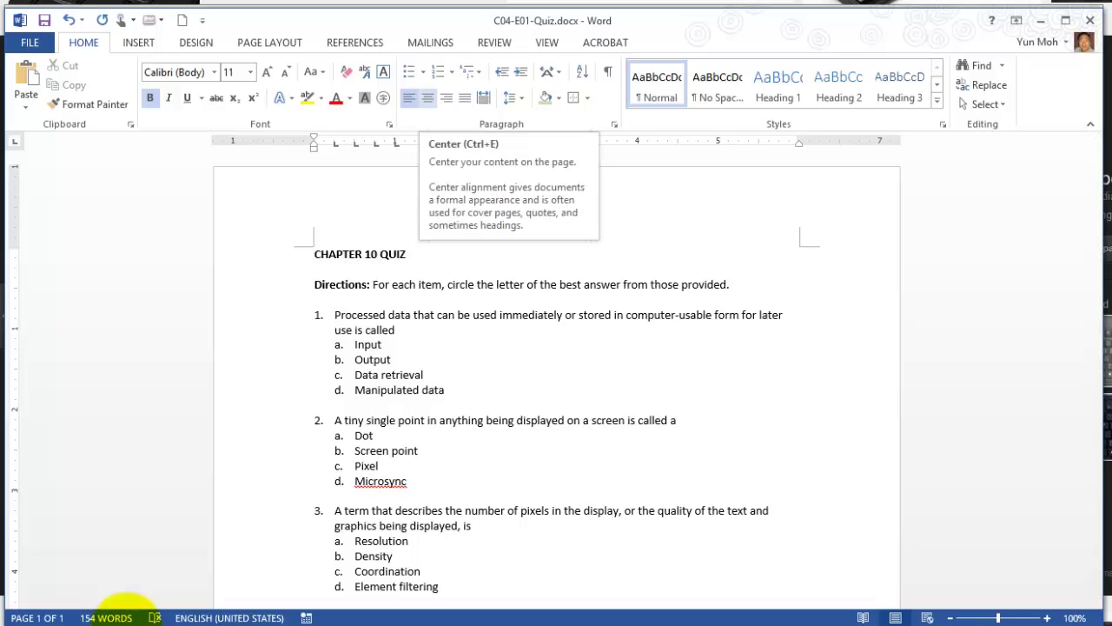
left_click(428, 97)
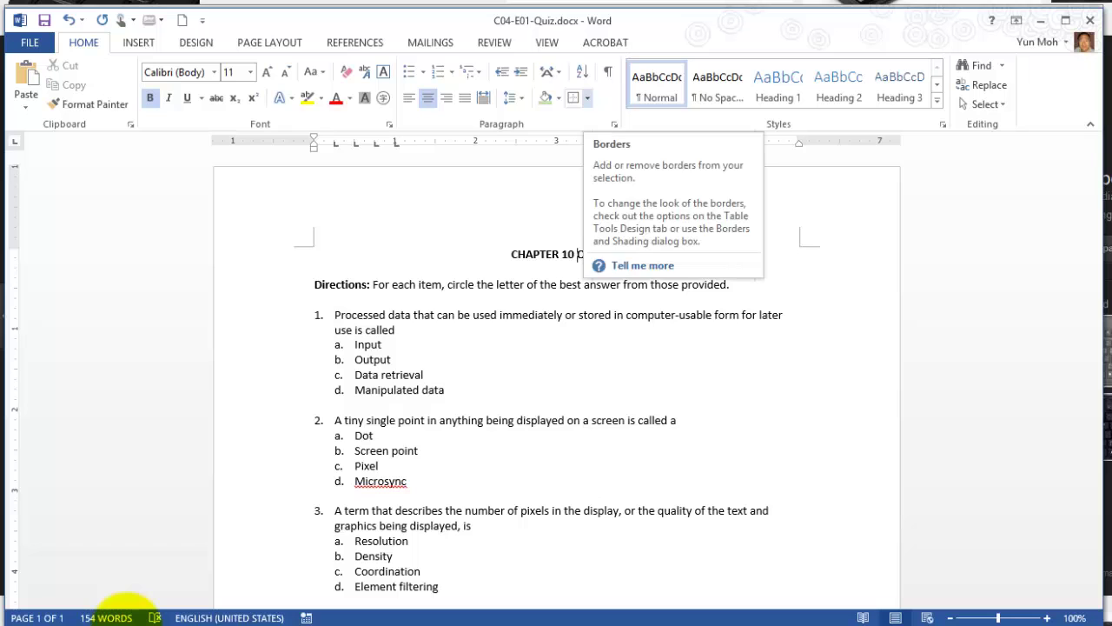
Step: Add a bottom border to the "CHAPTER 10 QUIZ" title paragraph
left_click(587, 98)
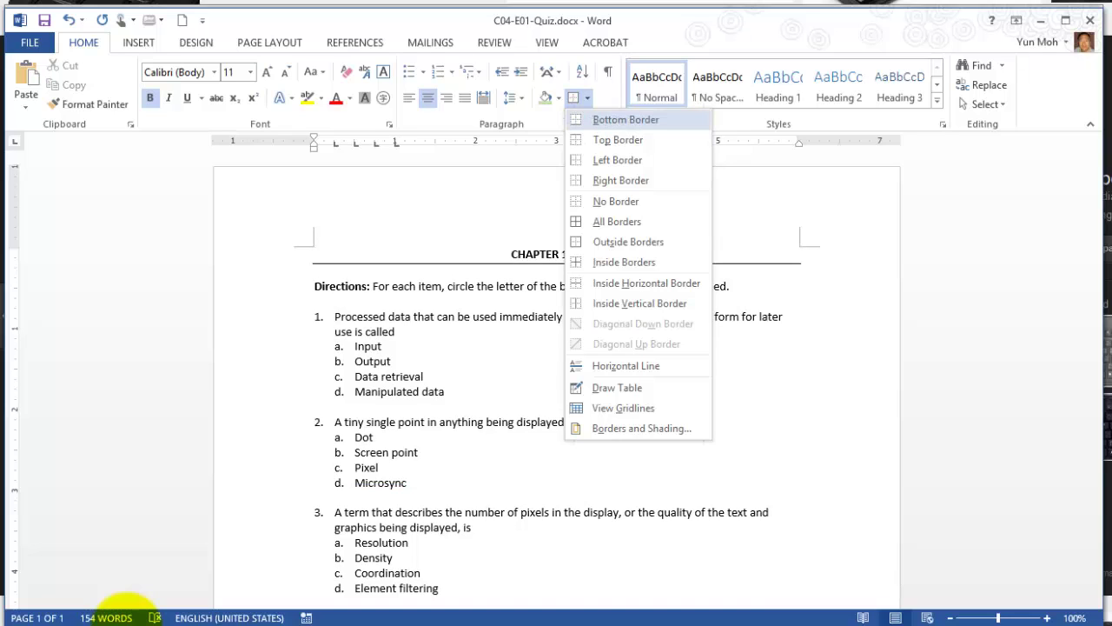
key("Return")
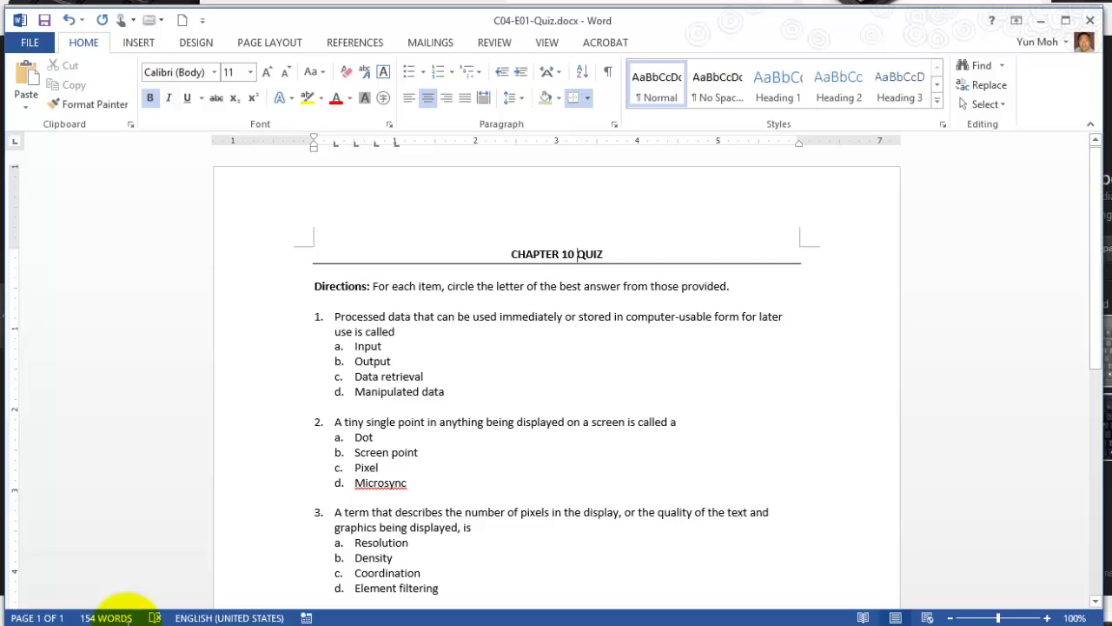
key("End")
key("shift+Home")
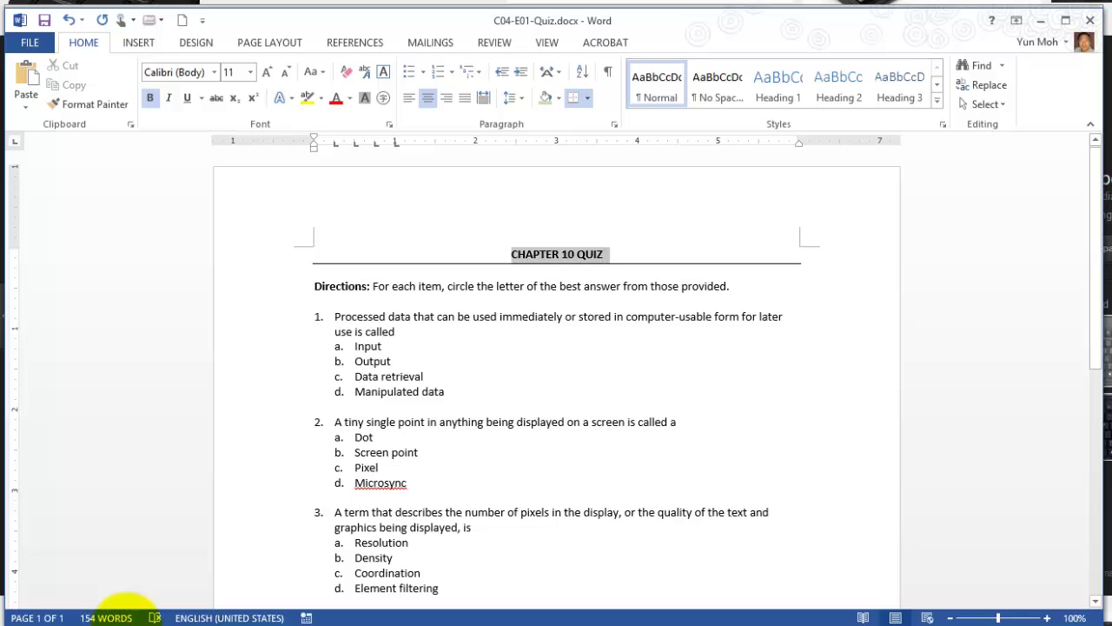
key("Down")
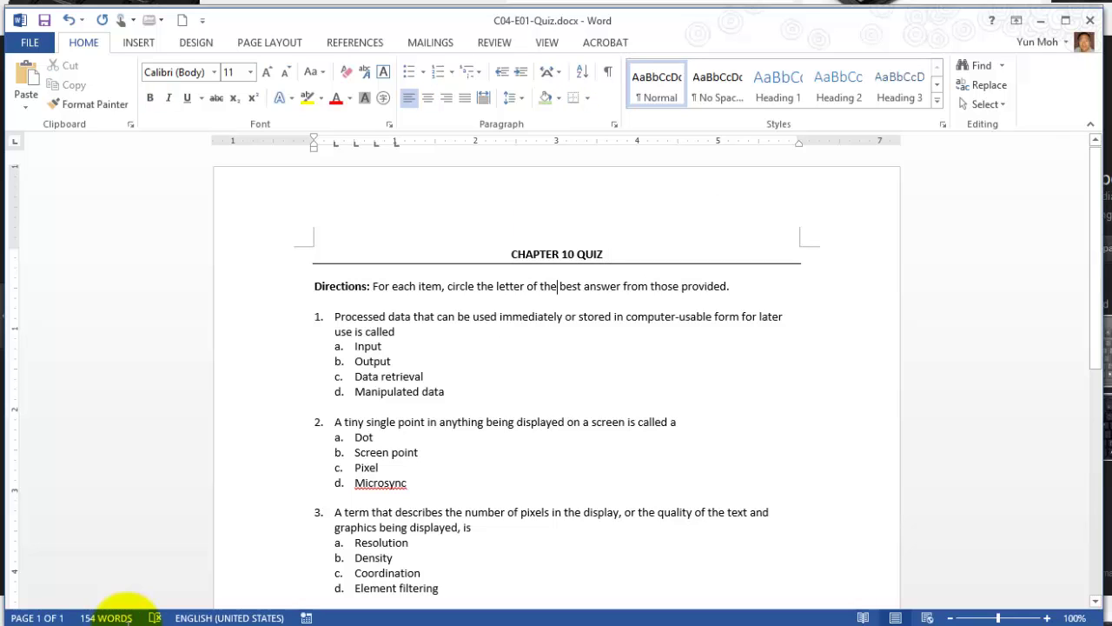
key("Up")
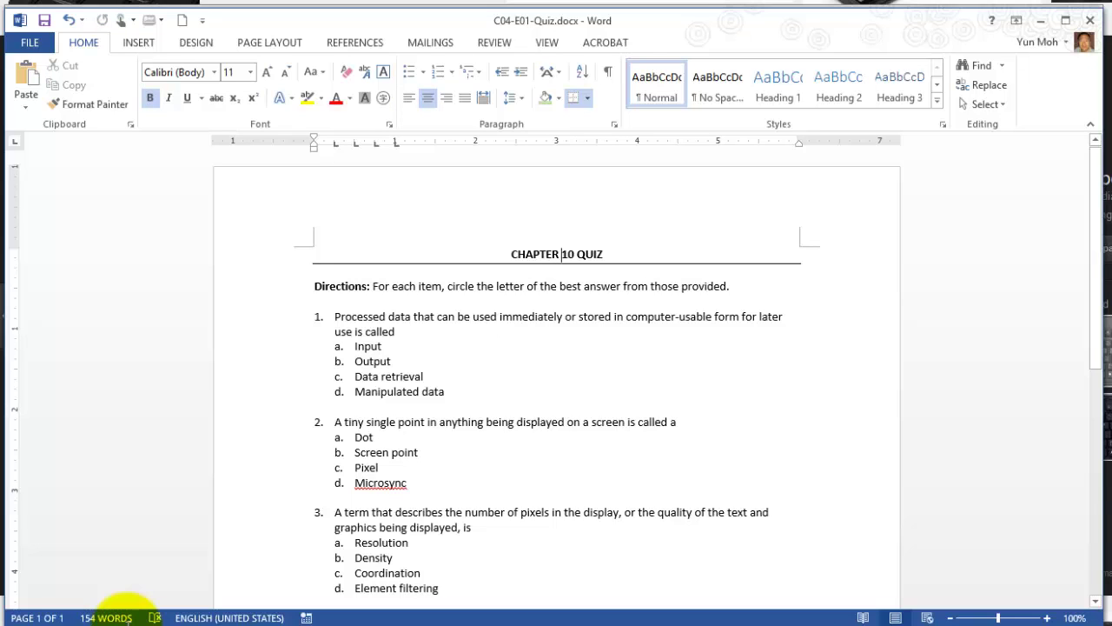
Step: Add a top border to the "CHAPTER 10 QUIZ" title paragraph
key("End")
key("shift+Home")
left_click(539, 255)
left_click(587, 98)
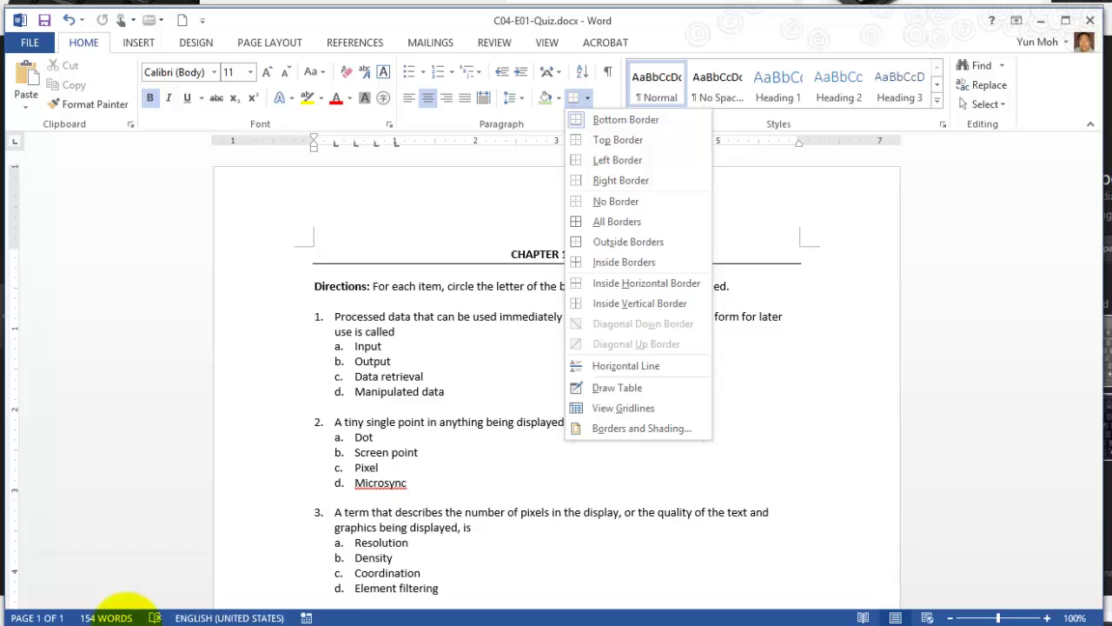
key("Down")
key("Down")
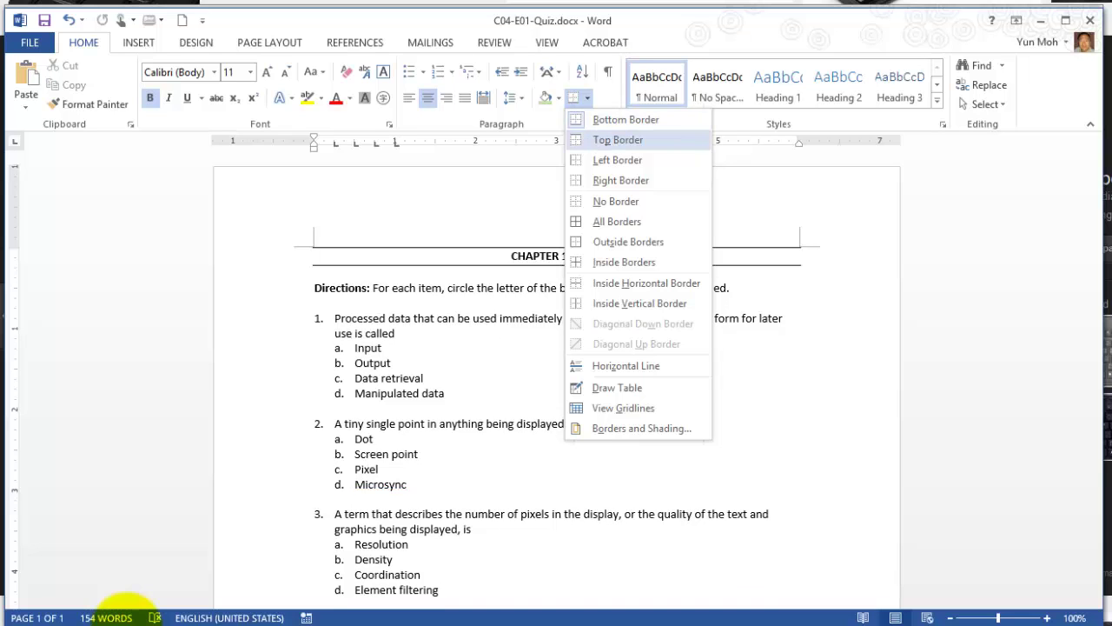
key("Return")
key("Down")
key("Down")
key("Down")
key("Down")
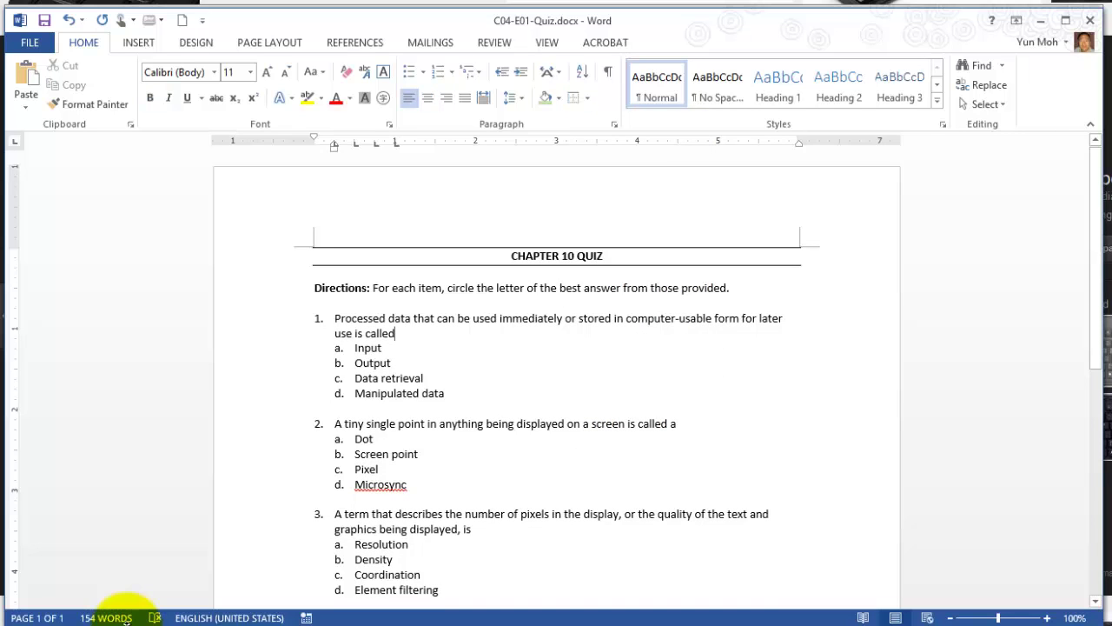
key("Up")
key("Up")
key("Up")
left_click_drag(318, 407, 314, 319)
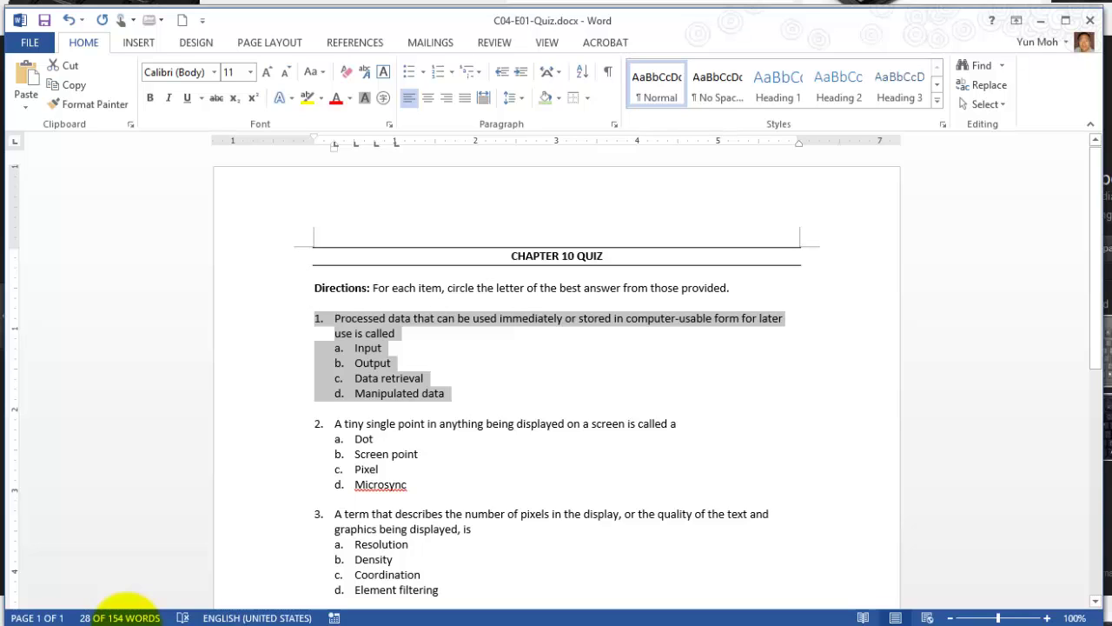
key("Right")
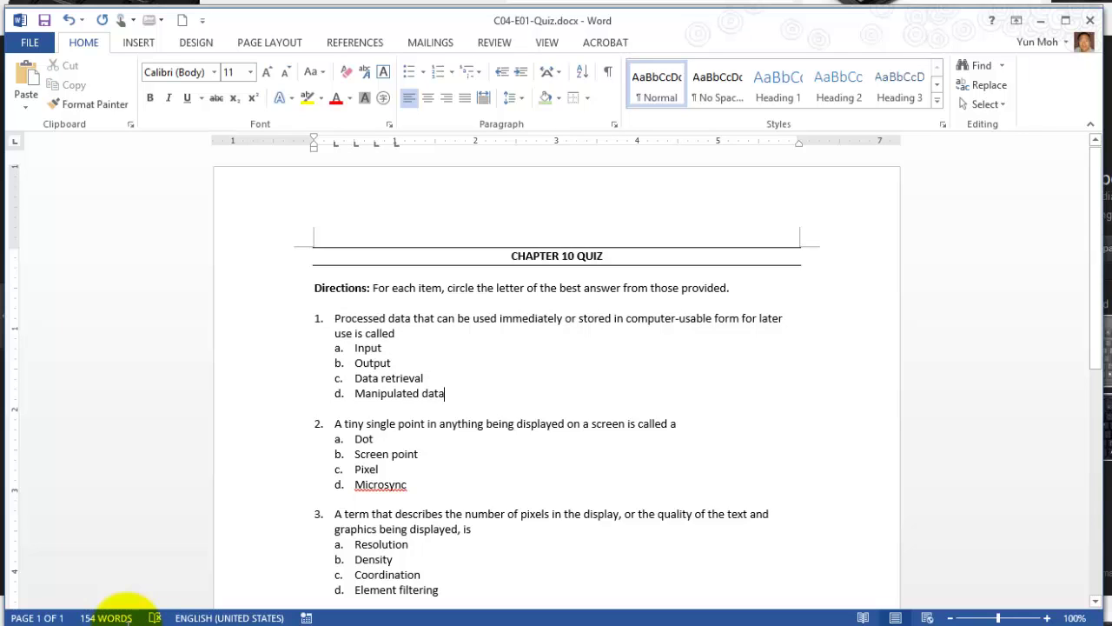
left_click_drag(445, 394, 345, 394)
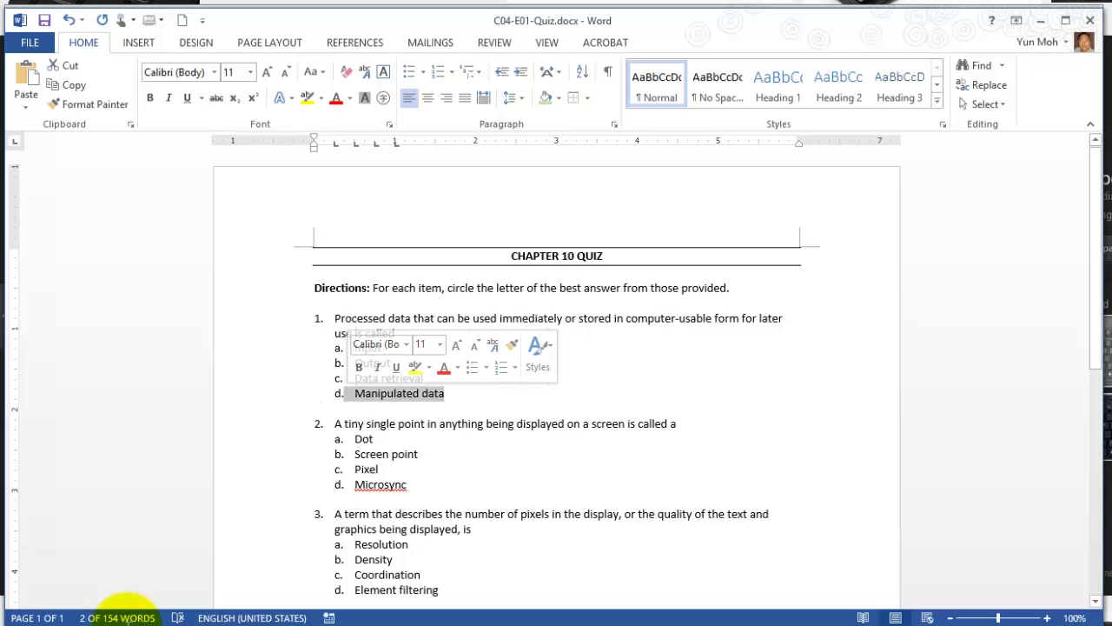
key("Down")
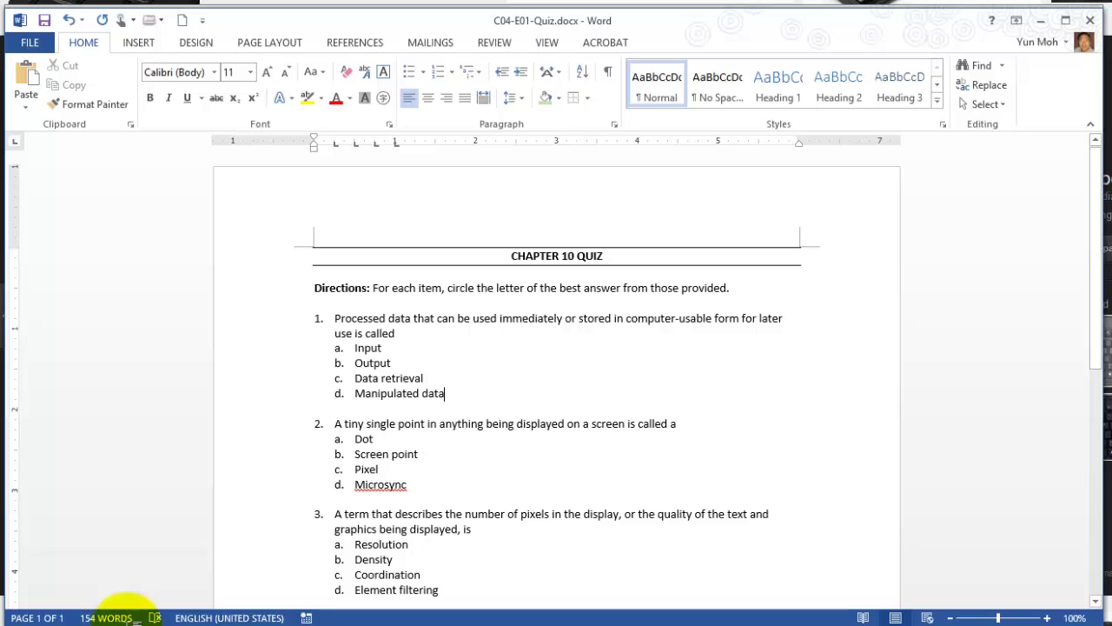
key("shift+Up")
key("shift+Up")
key("shift+Up")
key("shift+Up")
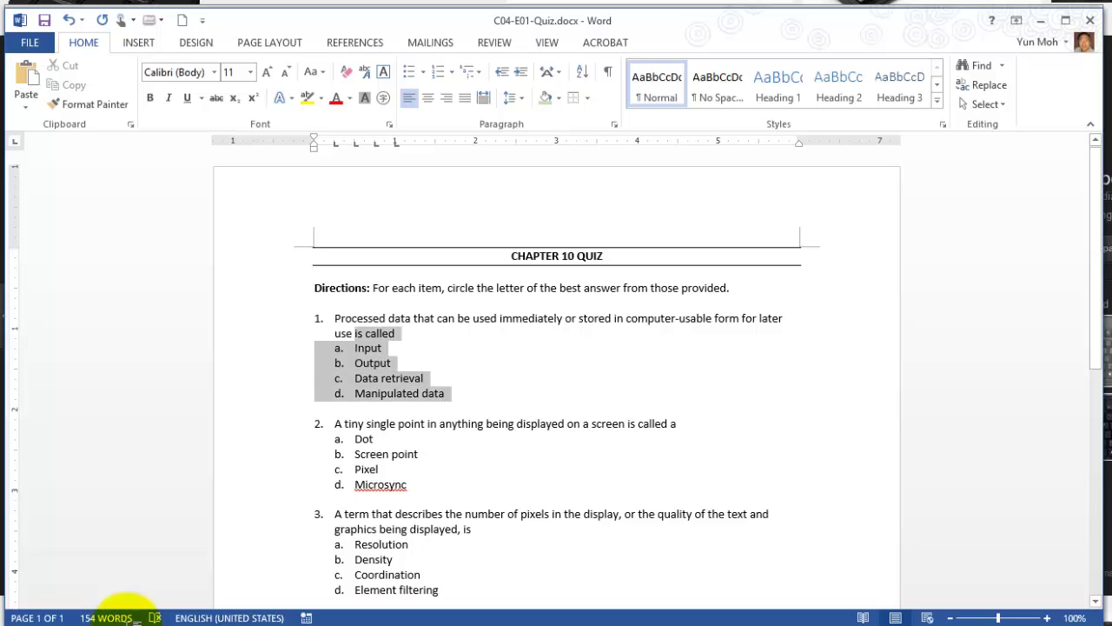
key("shift+Home")
key("shift+Up")
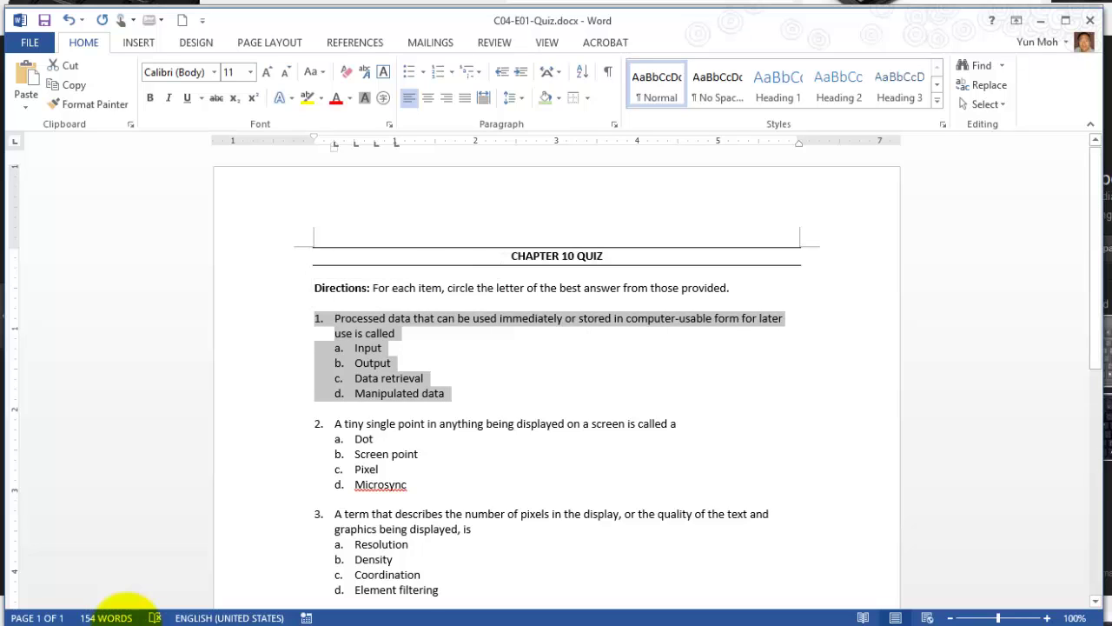
key("Right")
key("Left")
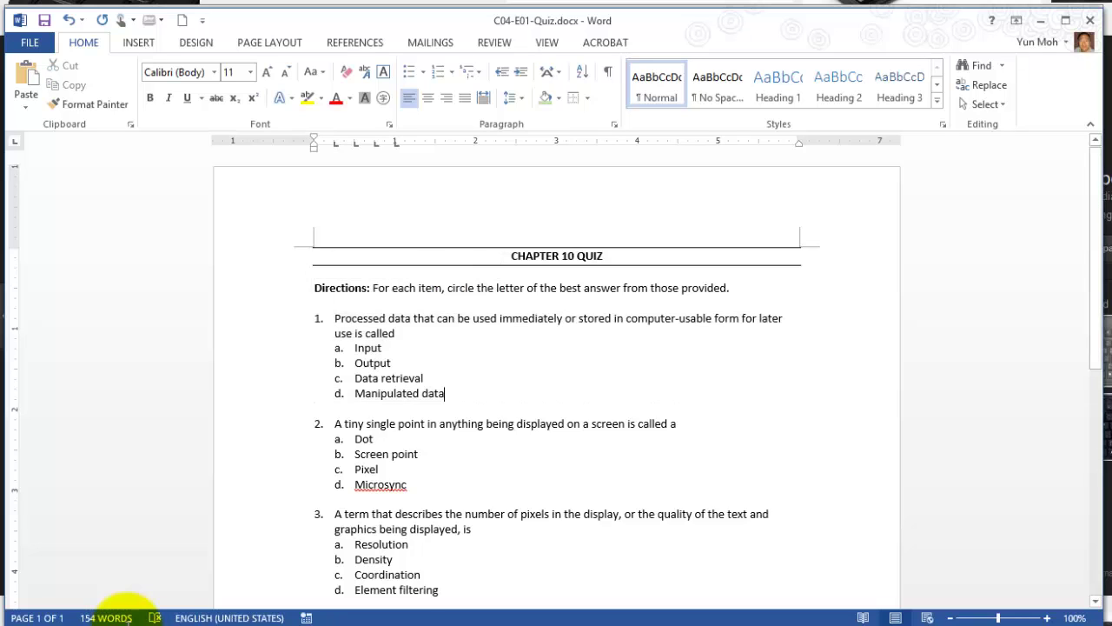
key("shift+Up")
key("shift+Up")
key("shift+Up")
key("shift+Home")
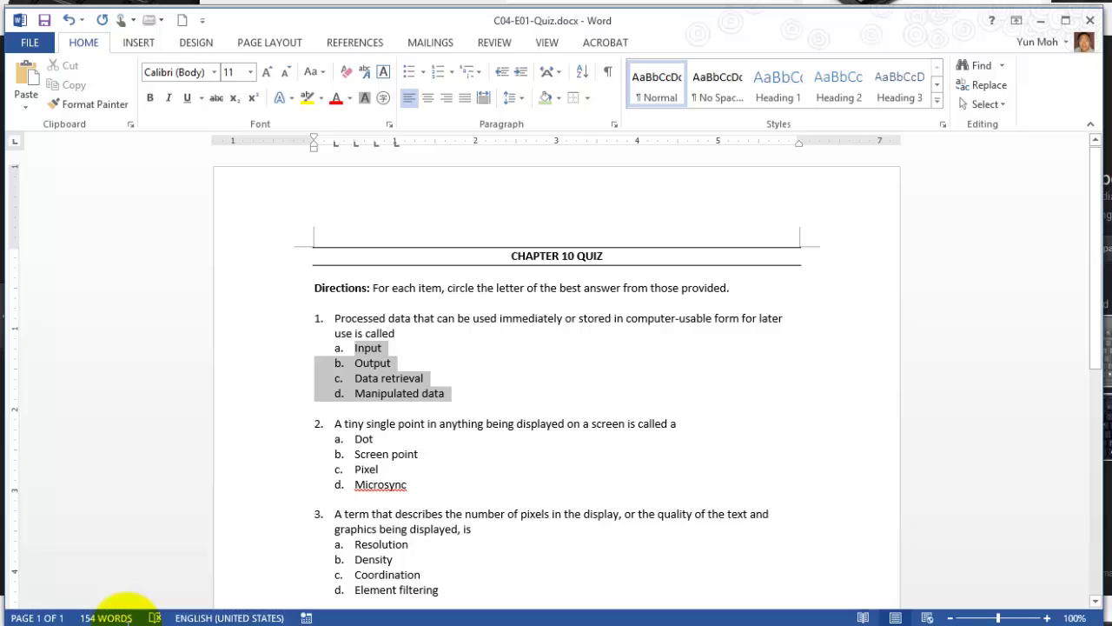
key("shift+Up")
key("shift+Up")
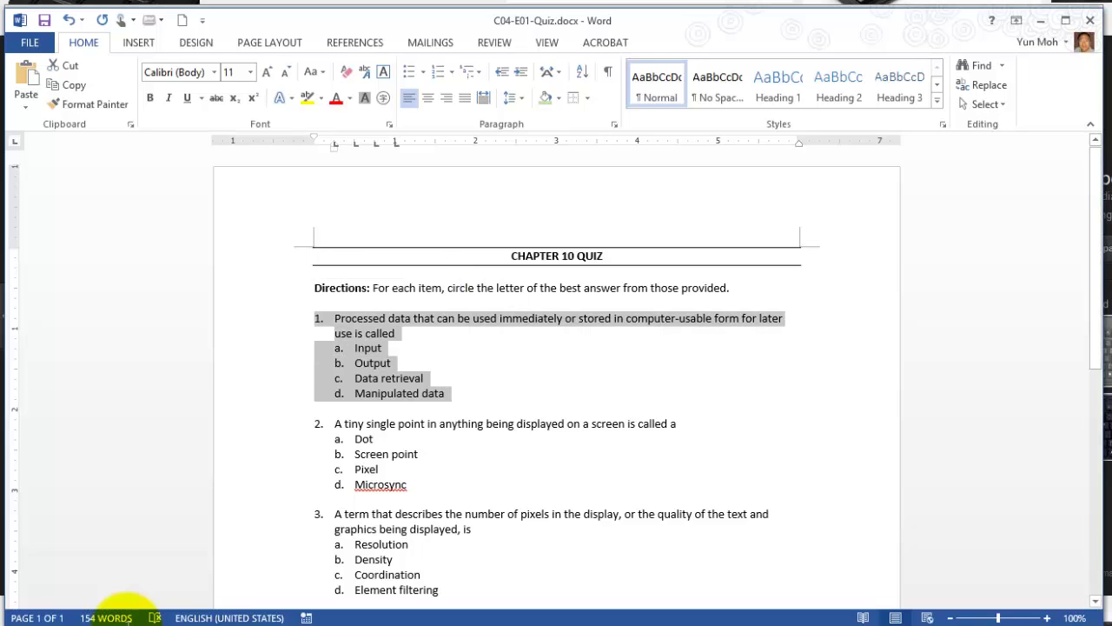
key("Right")
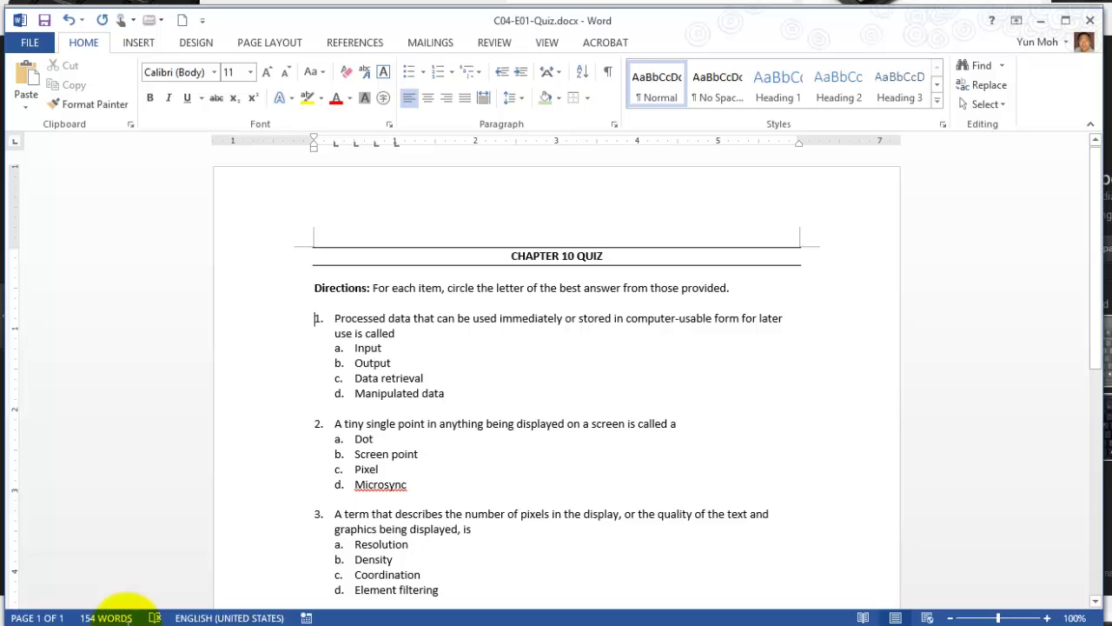
Step: Apply outside borders around question 1 together with its four answer choices, a to d
key("shift+Down")
key("shift+Down")
key("shift+Down")
key("shift+Down")
key("shift+Down")
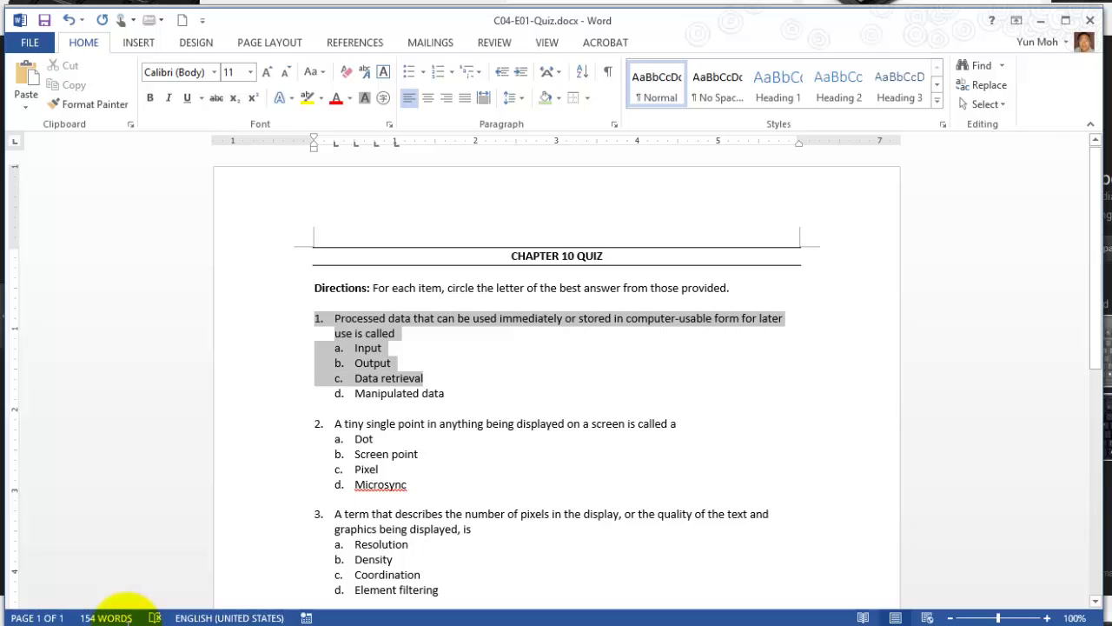
key("shift+Down")
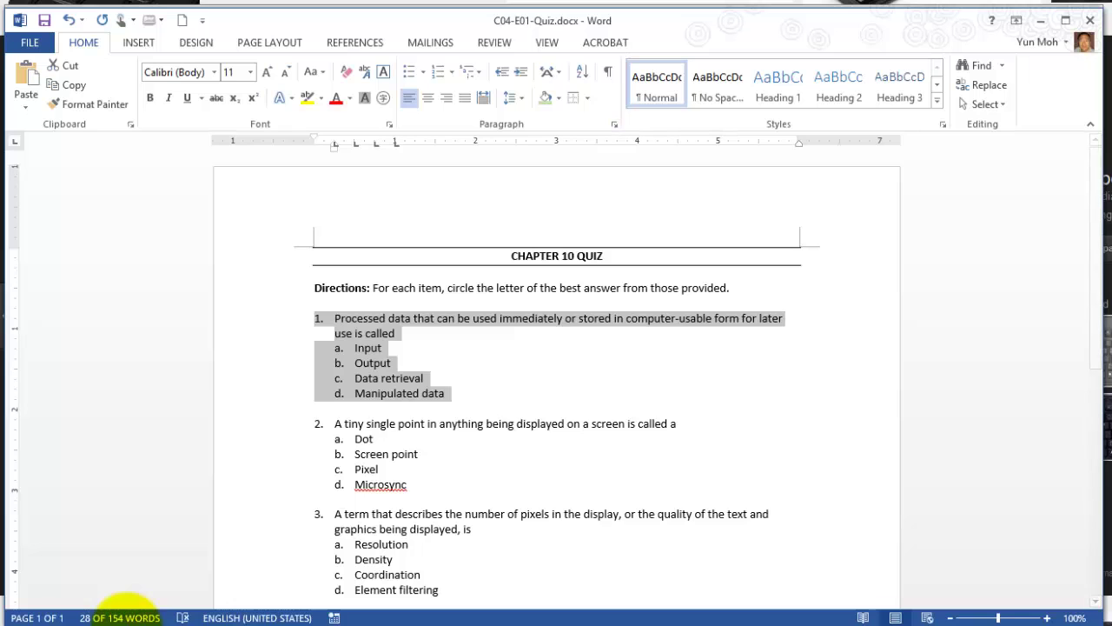
left_click(586, 97)
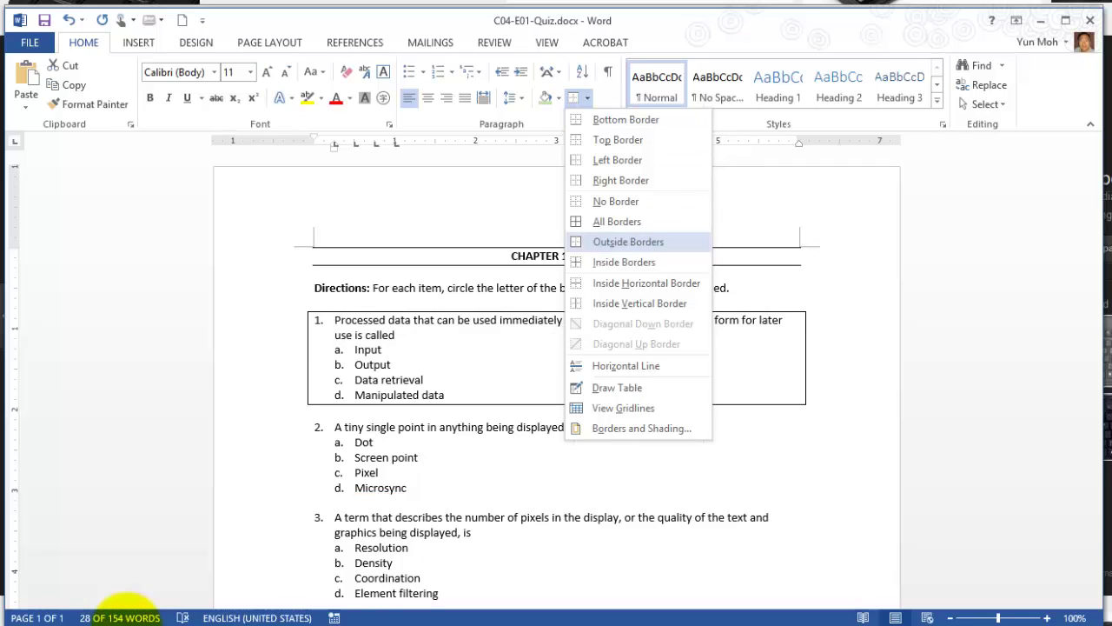
left_click(628, 242)
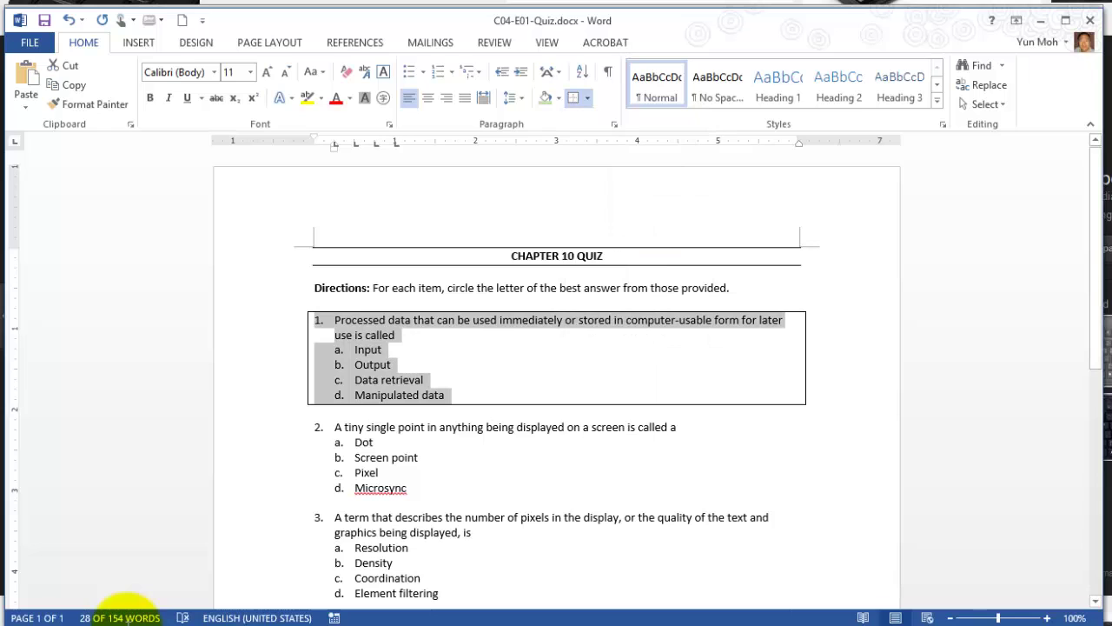
left_click(392, 365)
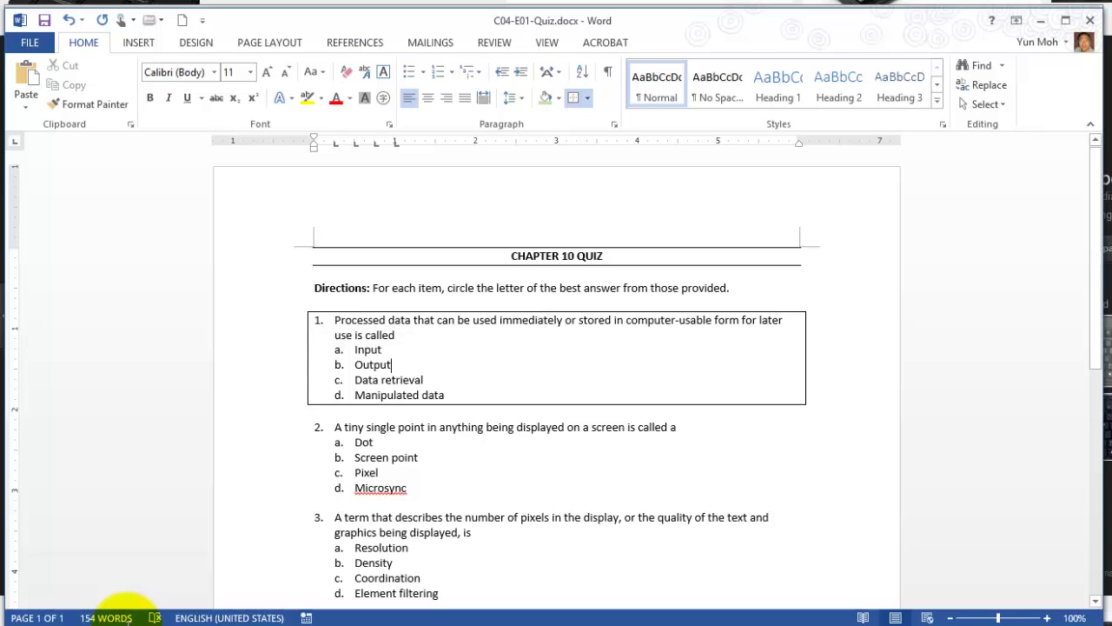
scroll(556, 391, "down", 2)
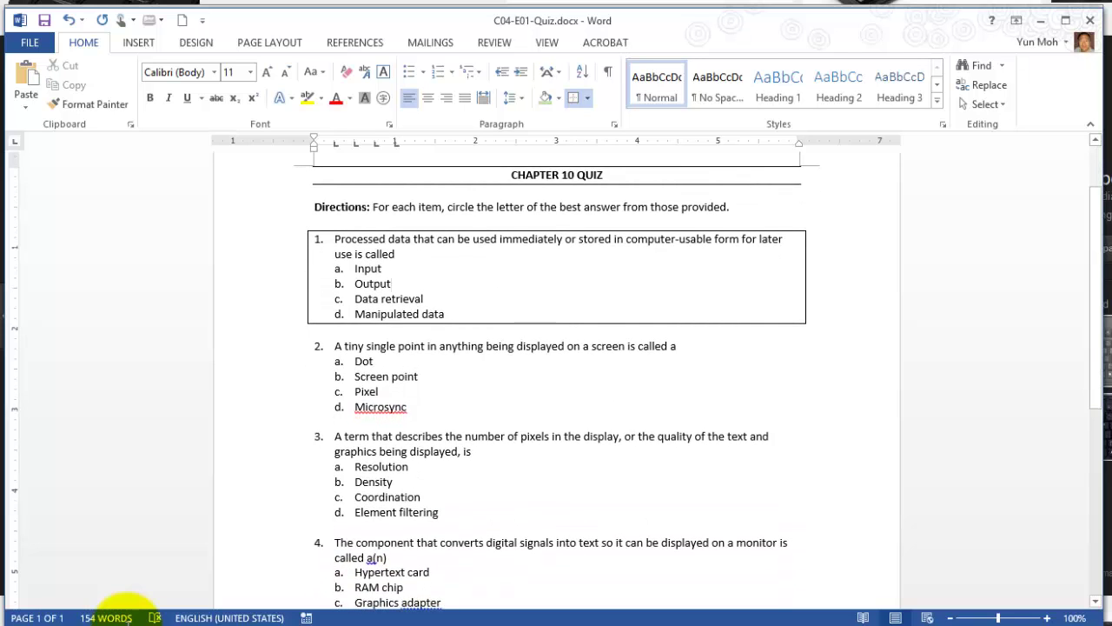
left_click_drag(408, 406, 315, 346)
left_click_drag(440, 513, 336, 452)
scroll(556, 391, "down", 6)
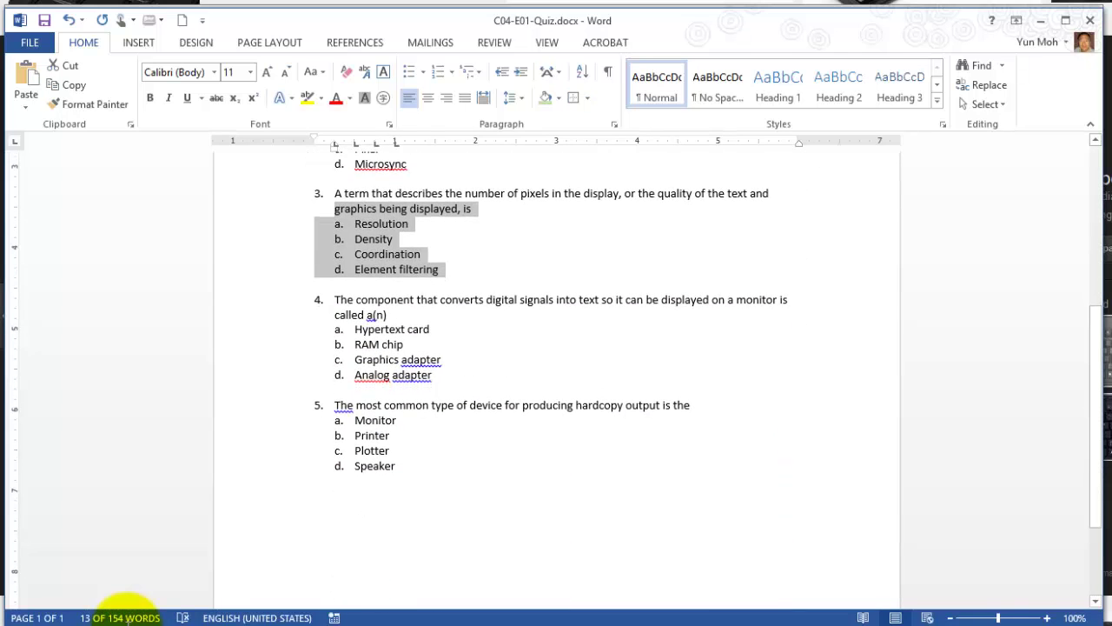
left_click_drag(398, 465, 355, 419)
scroll(417, 391, "up", 6)
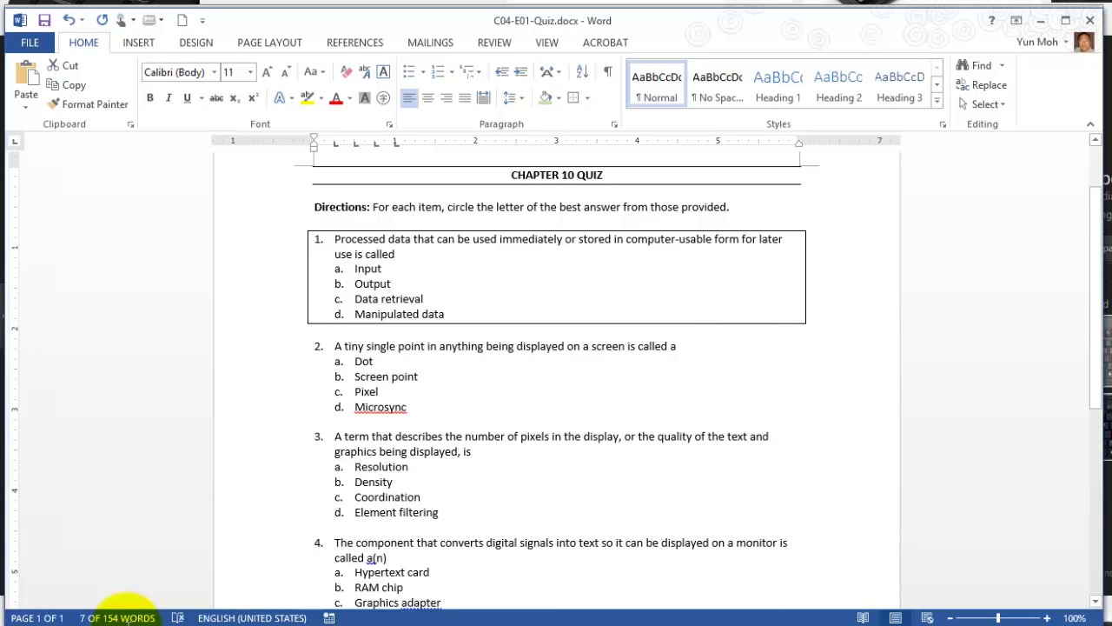
Step: Apply outside borders around question 2 and around question 3, each boxed together with its answer choices a to d
left_click_drag(408, 407, 314, 335)
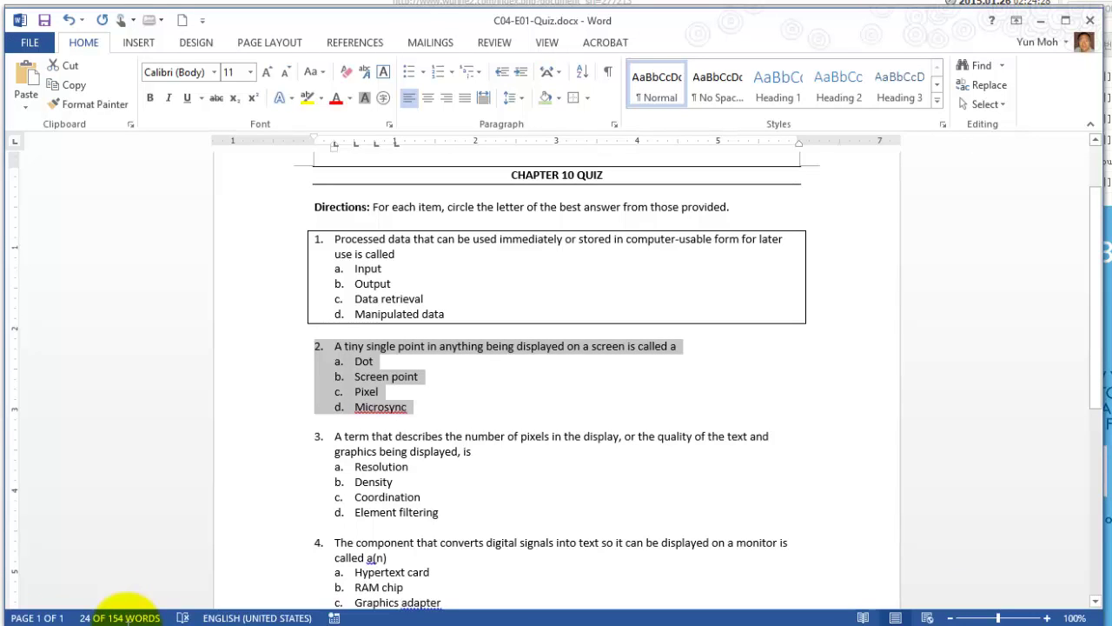
left_click(574, 97)
scroll(556, 383, "down", 2)
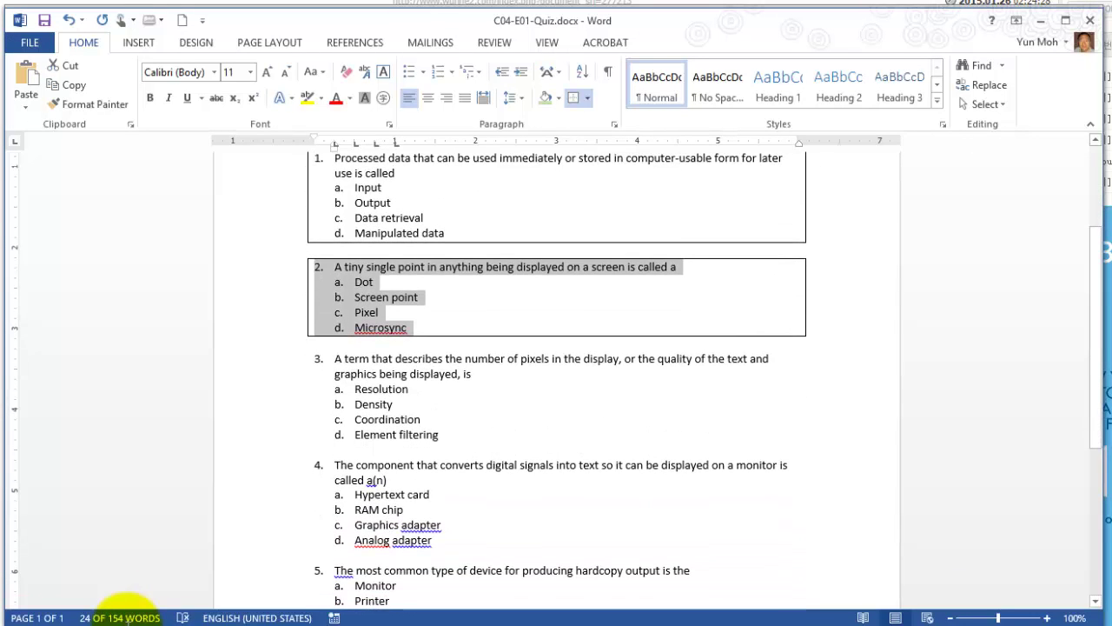
left_click_drag(443, 434, 321, 359)
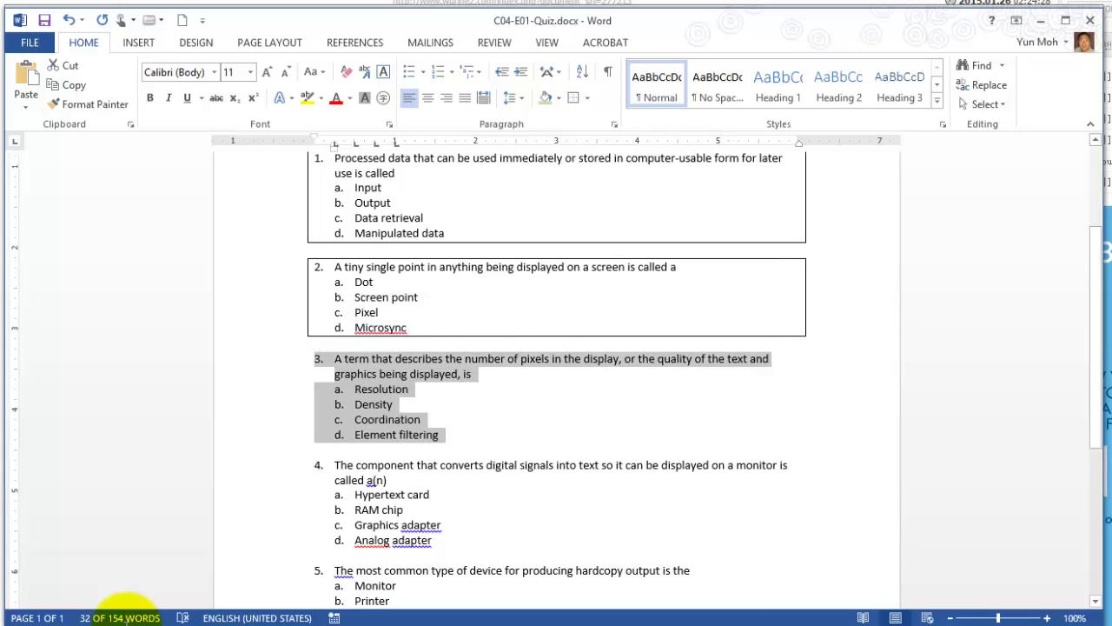
key("F4")
scroll(556, 382, "down", 2)
left_click_drag(437, 463, 324, 417)
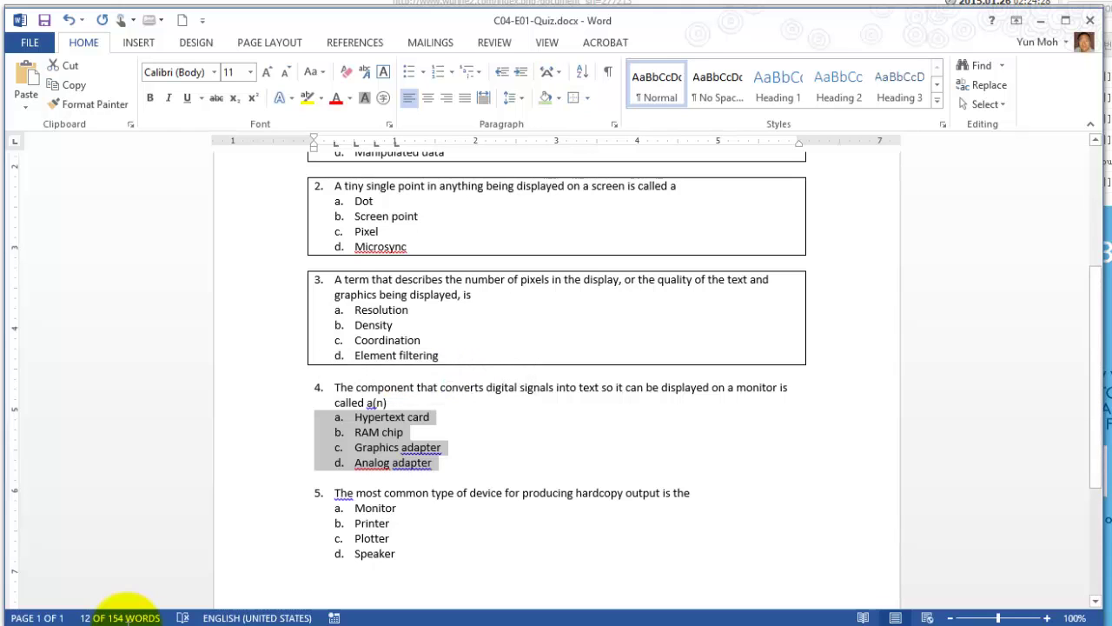
key("F4")
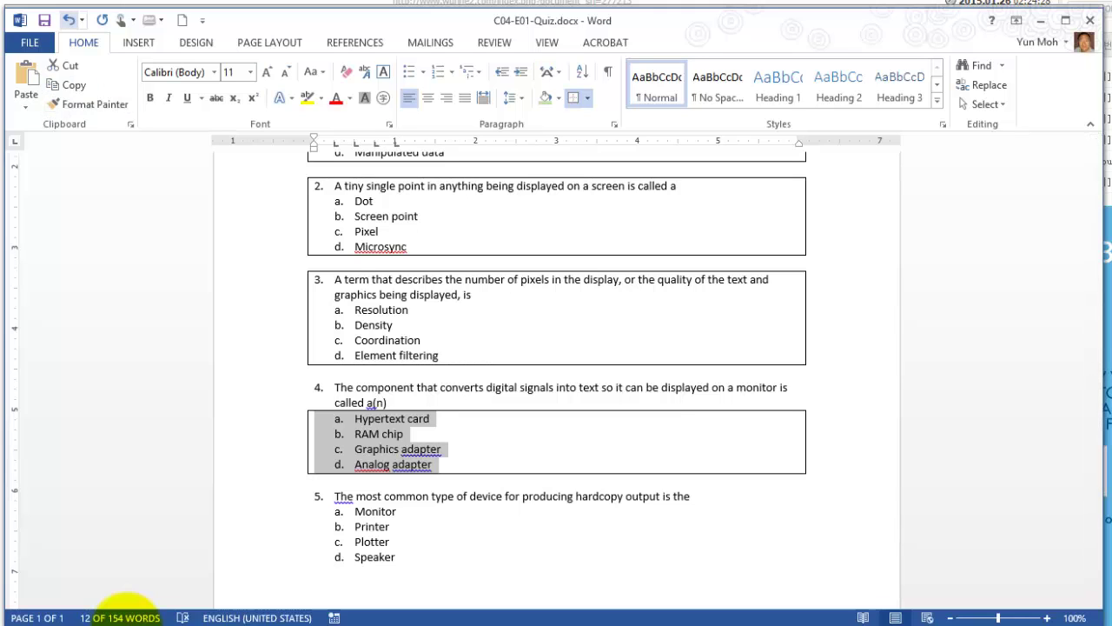
left_click(69, 19)
key("Right")
key("shift+Up")
key("shift+Up")
key("shift+Up")
key("shift+Up")
key("shift+Up")
key("shift+Up")
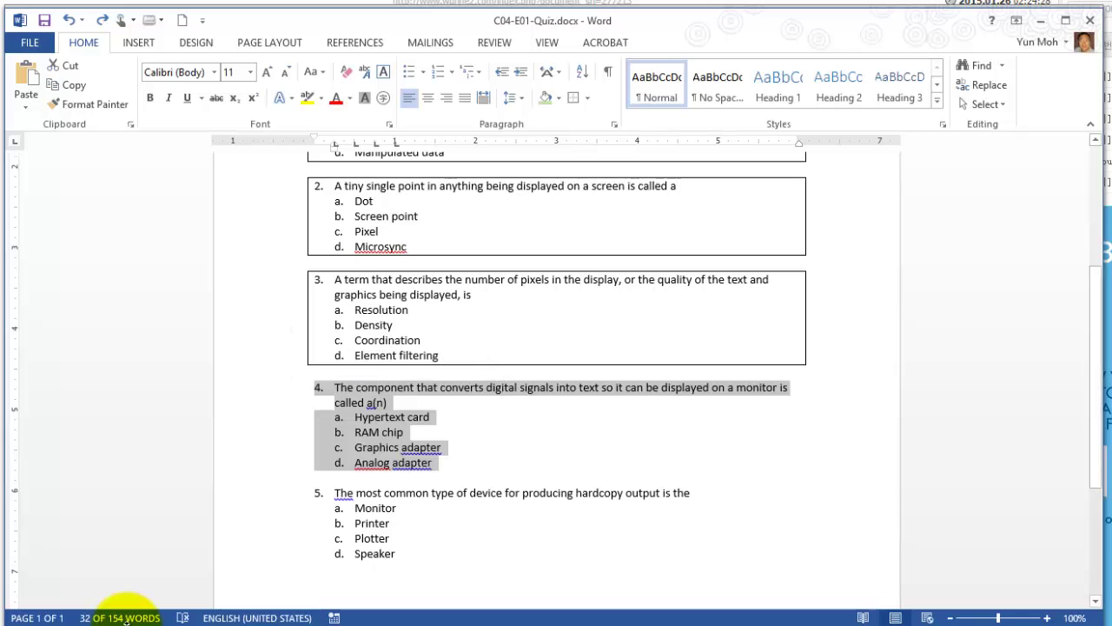
key("ctrl+y")
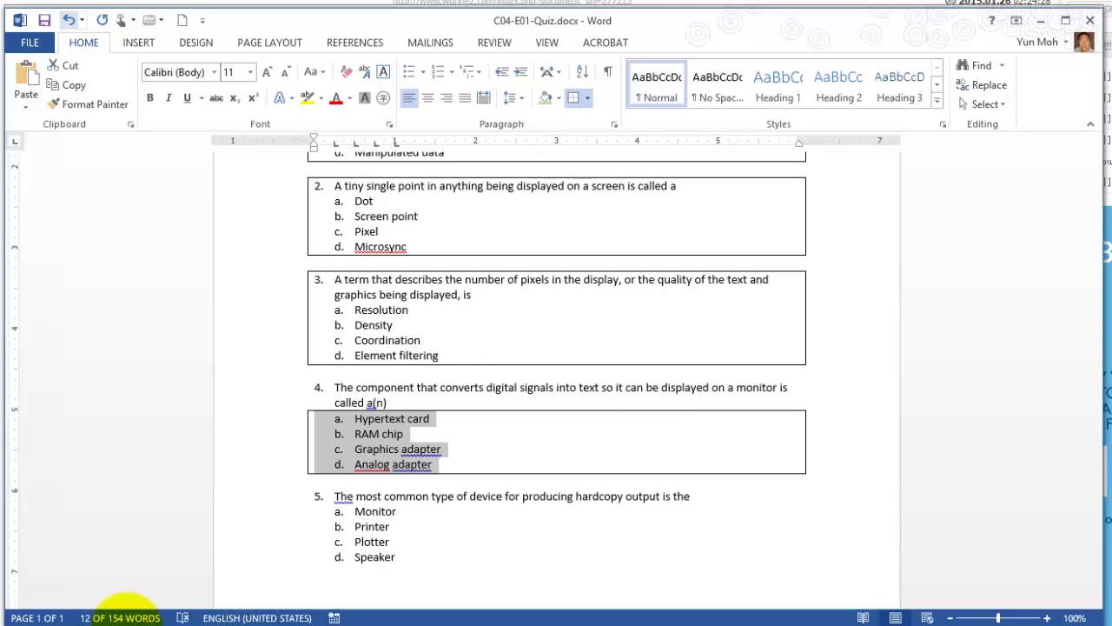
left_click(68, 20)
left_click(391, 523)
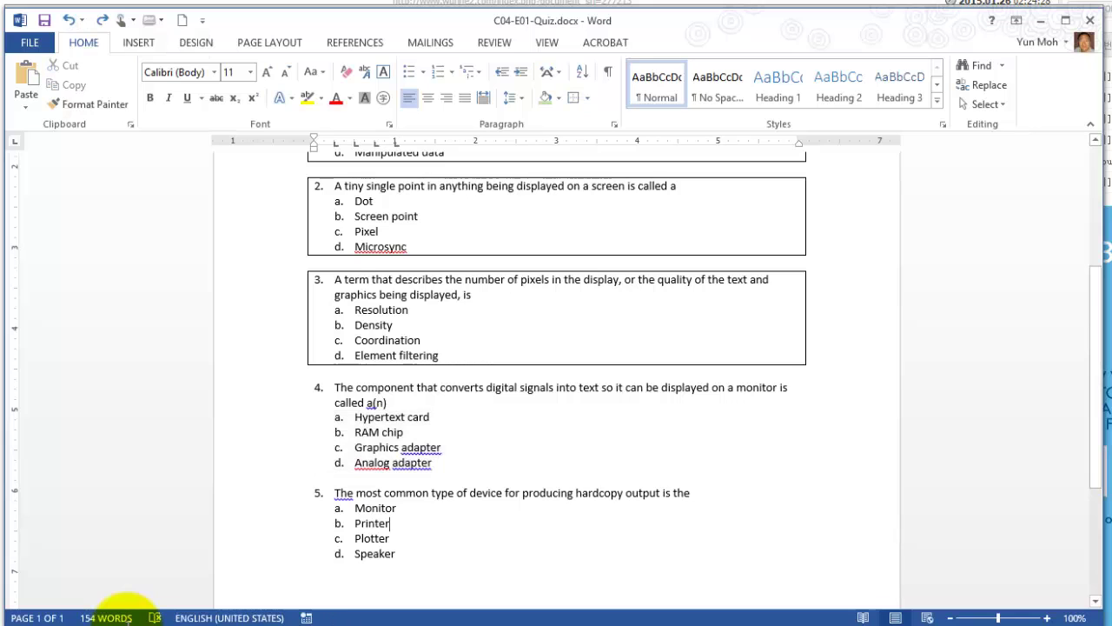
Step: Apply outside borders around question 4 together with its four answer choices, a to d
left_click_drag(431, 462, 315, 388)
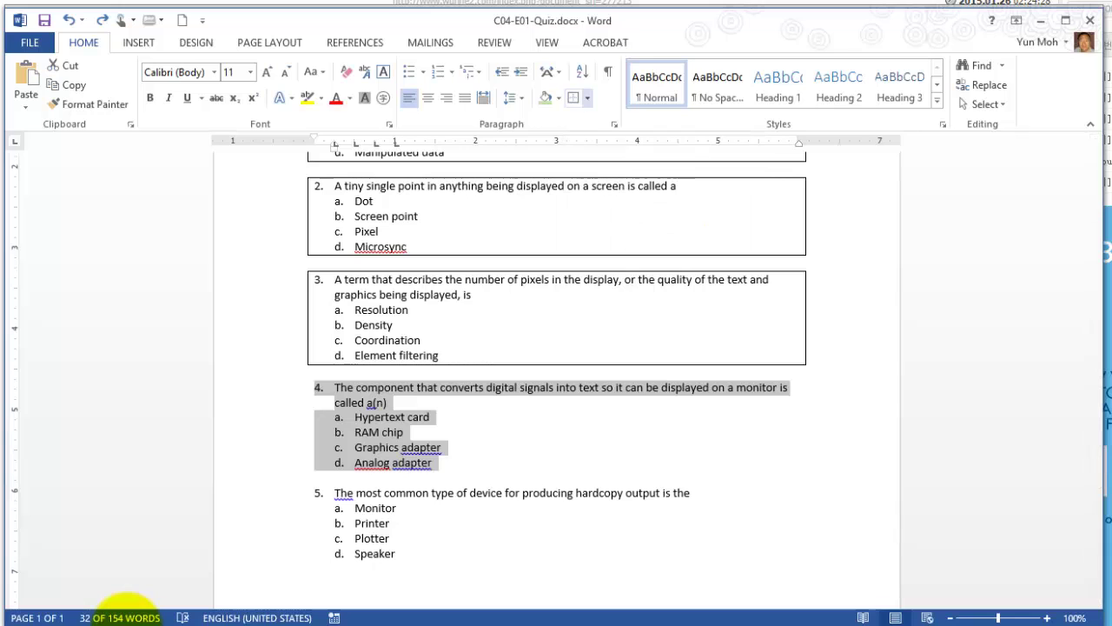
left_click(588, 97)
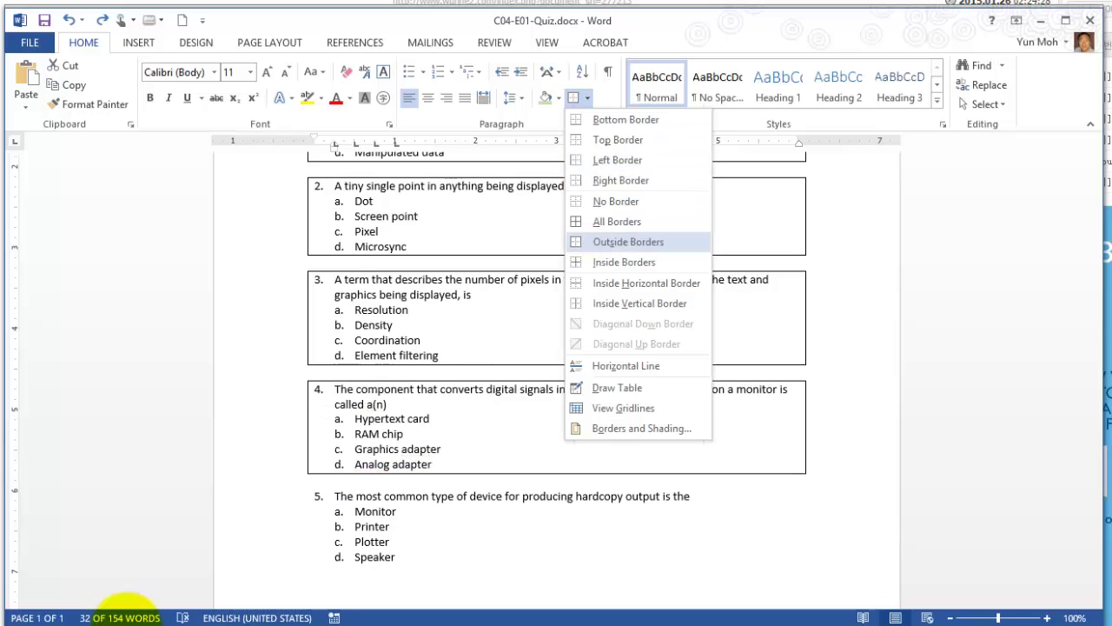
key("Escape")
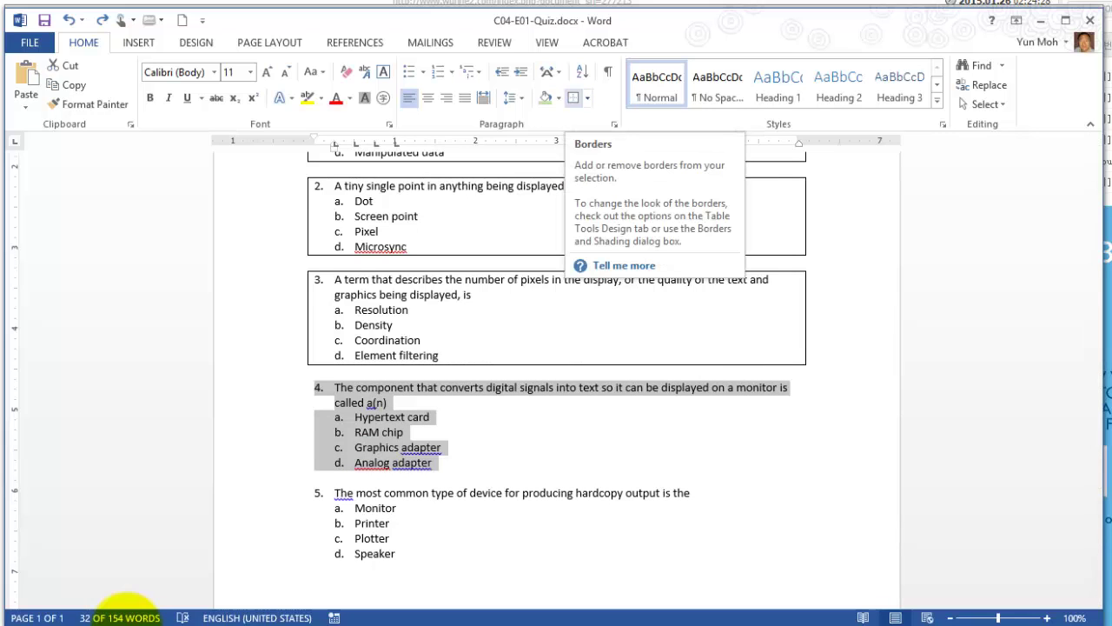
left_click(572, 97)
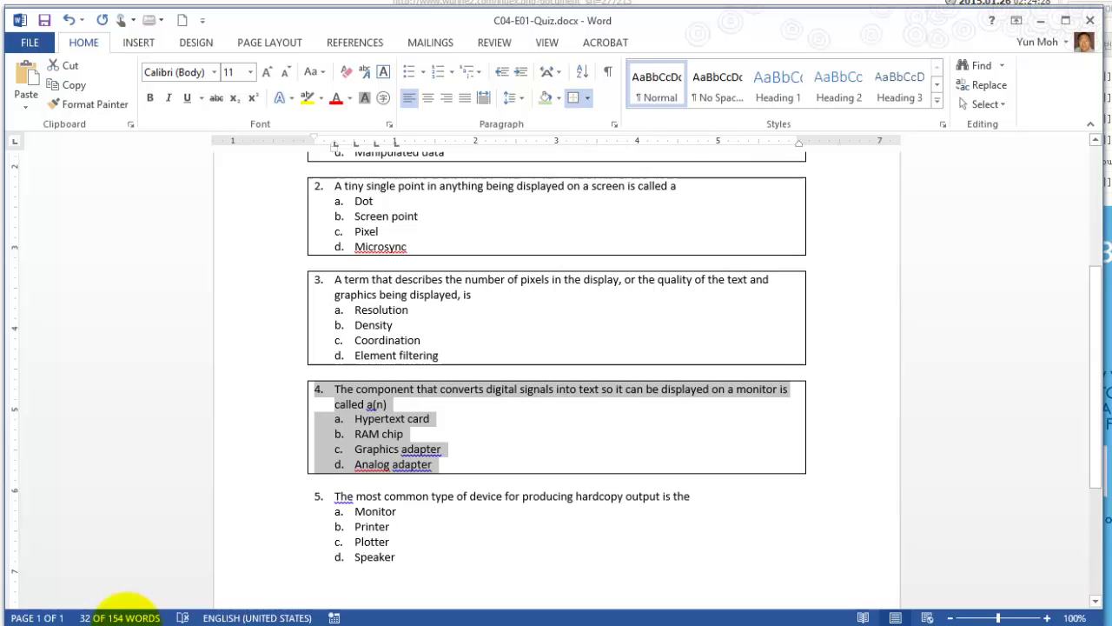
Step: Apply outside borders around question 5 with its four answer choices, and return to the start of the document
scroll(556, 348, "down", 2)
left_click_drag(295, 477, 295, 415)
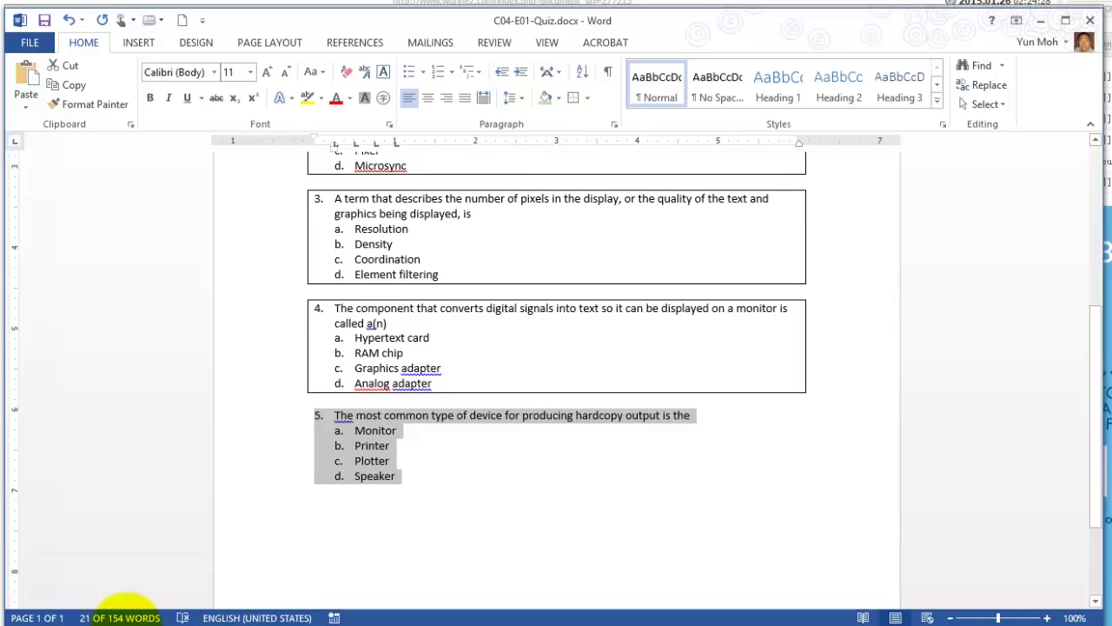
key("F4")
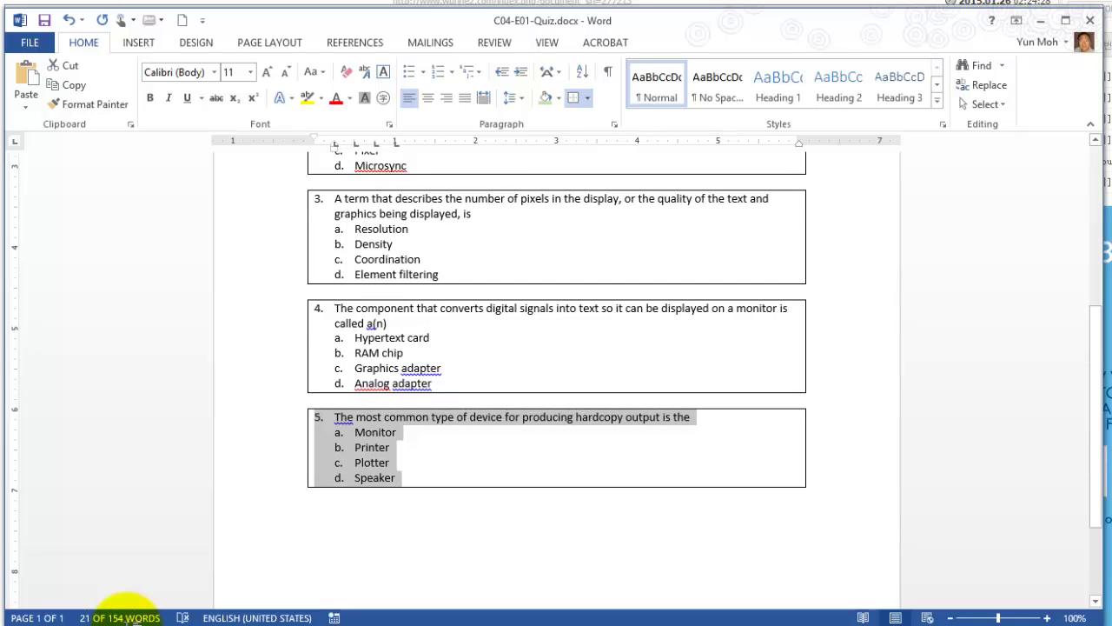
key("Down")
key("ctrl+Home")
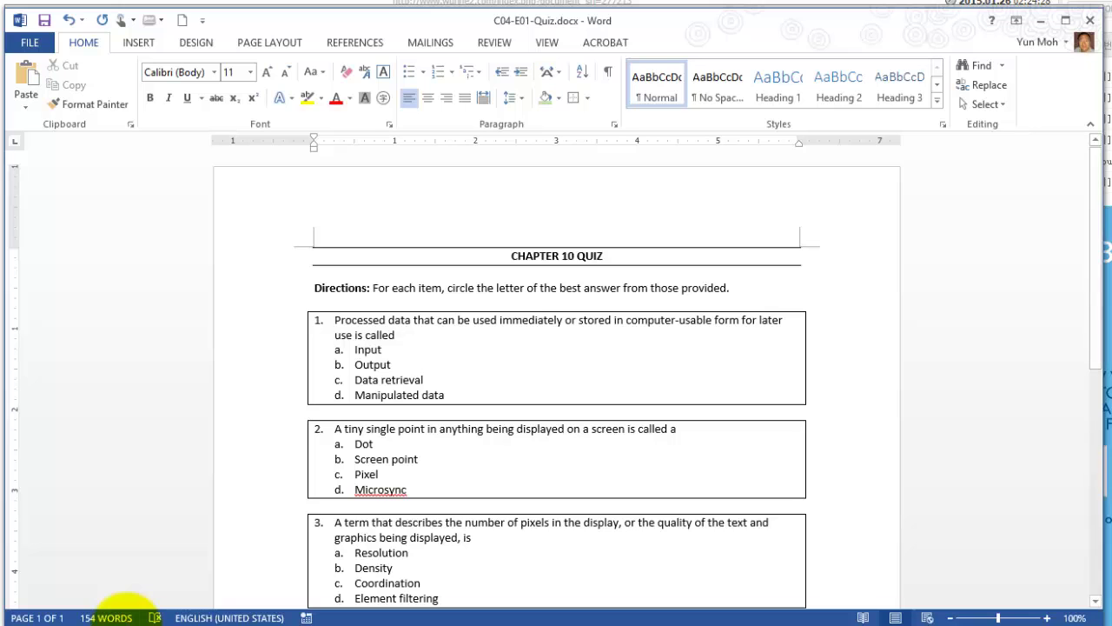
Step: Check the Borders and Shading line of the exercise notes in Document1, and return to C04-E01-Quiz.docx
left_click(128, 613)
left_click(135, 608)
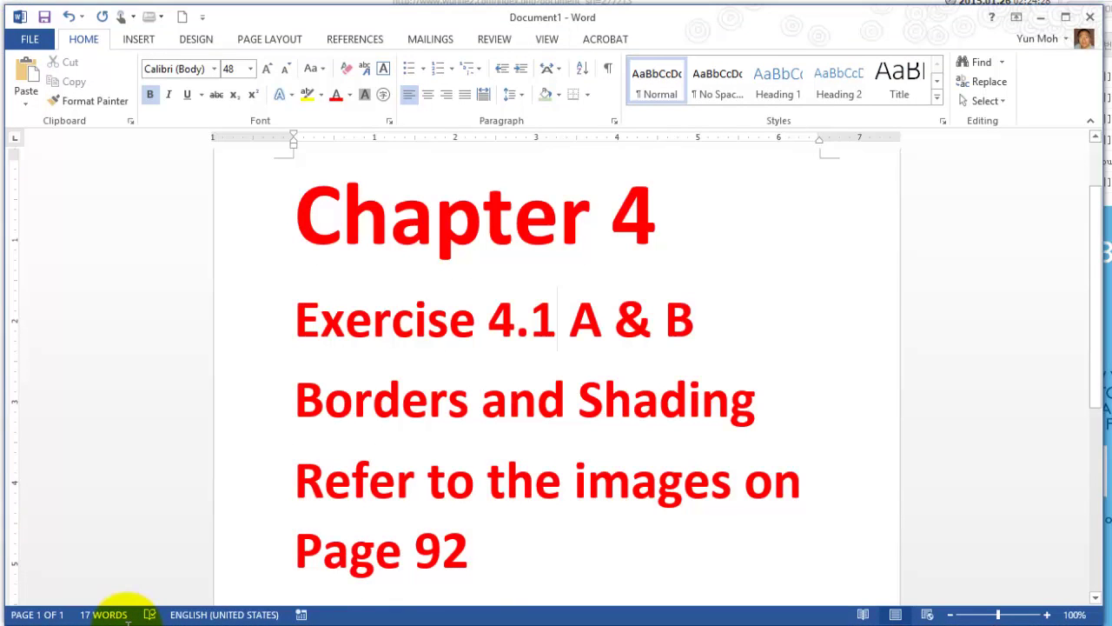
left_click_drag(566, 400, 787, 401)
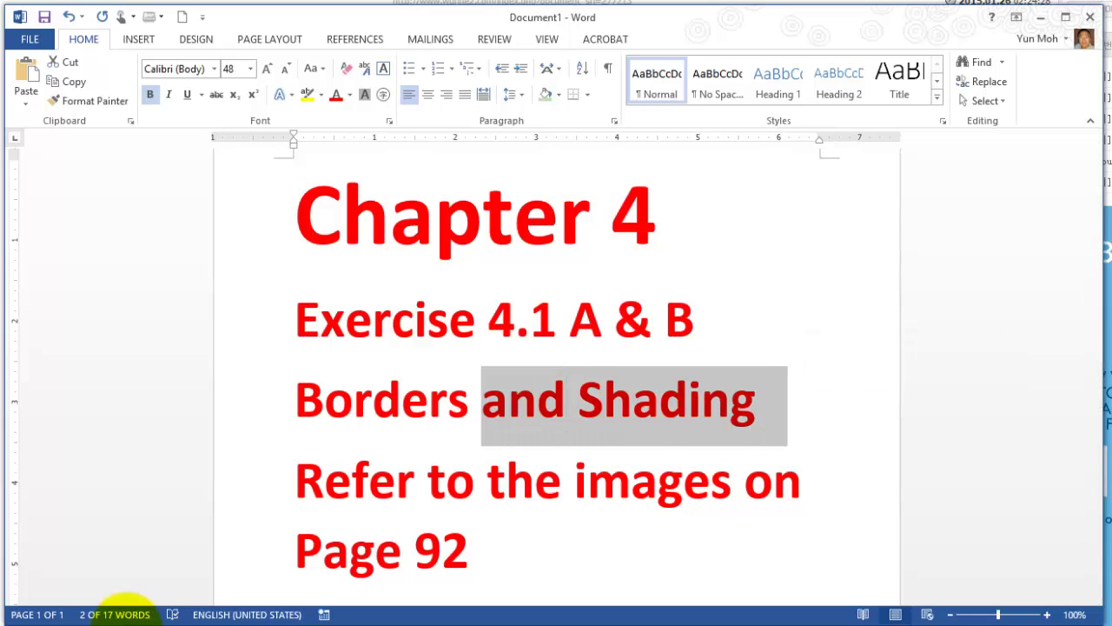
left_click(127, 624)
left_click(291, 608)
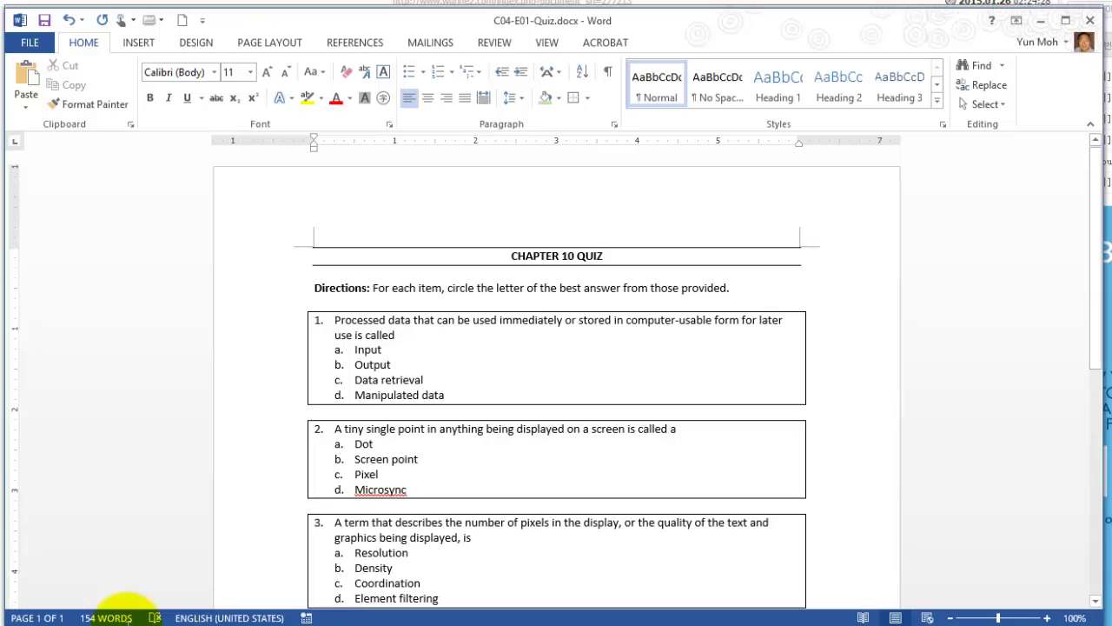
left_click_drag(611, 256, 510, 256)
left_click_drag(513, 396, 521, 369)
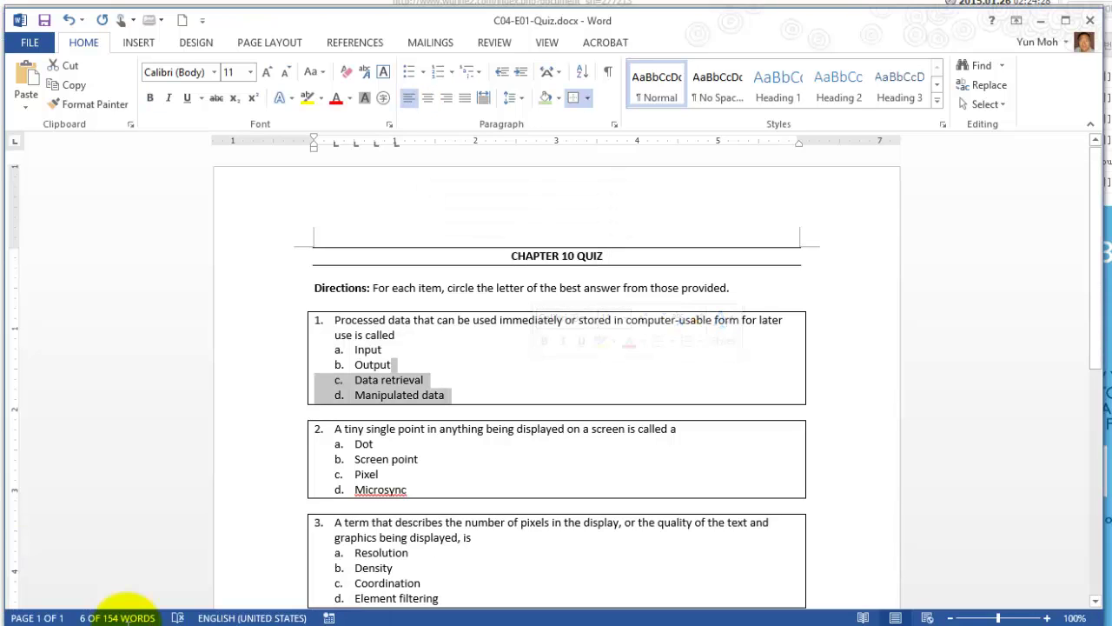
left_click(549, 256)
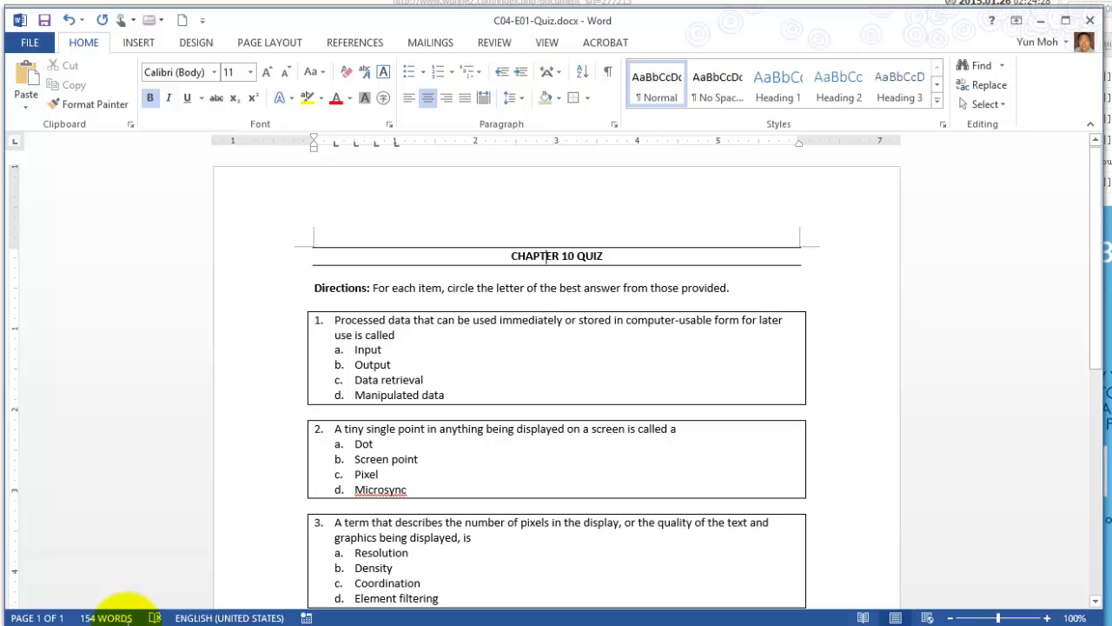
left_click_drag(609, 256, 511, 256)
left_click(552, 256)
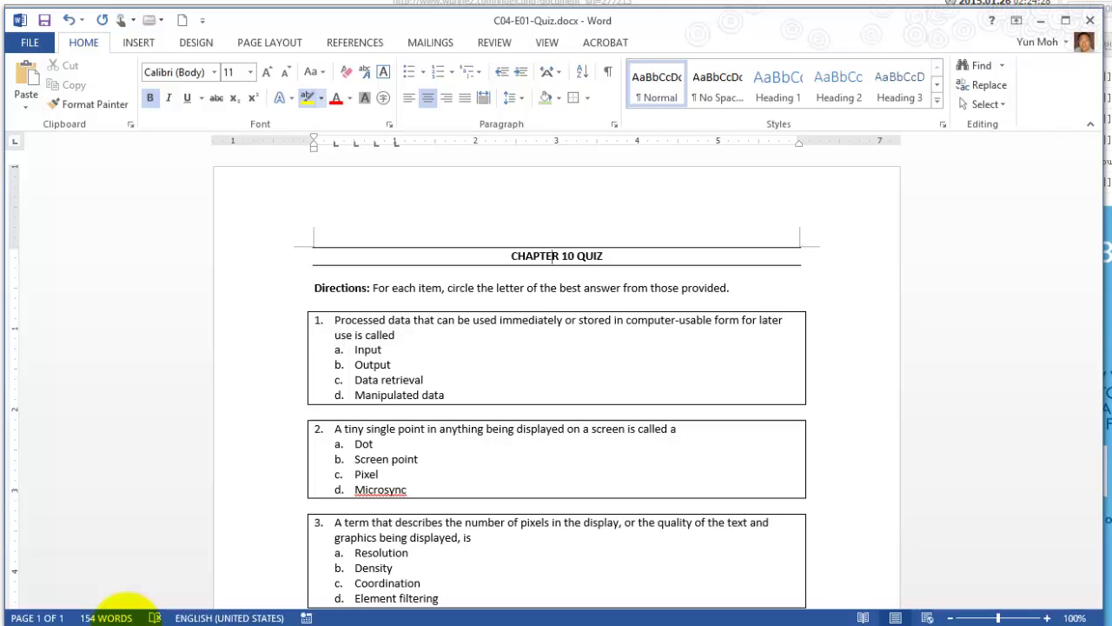
left_click(320, 97)
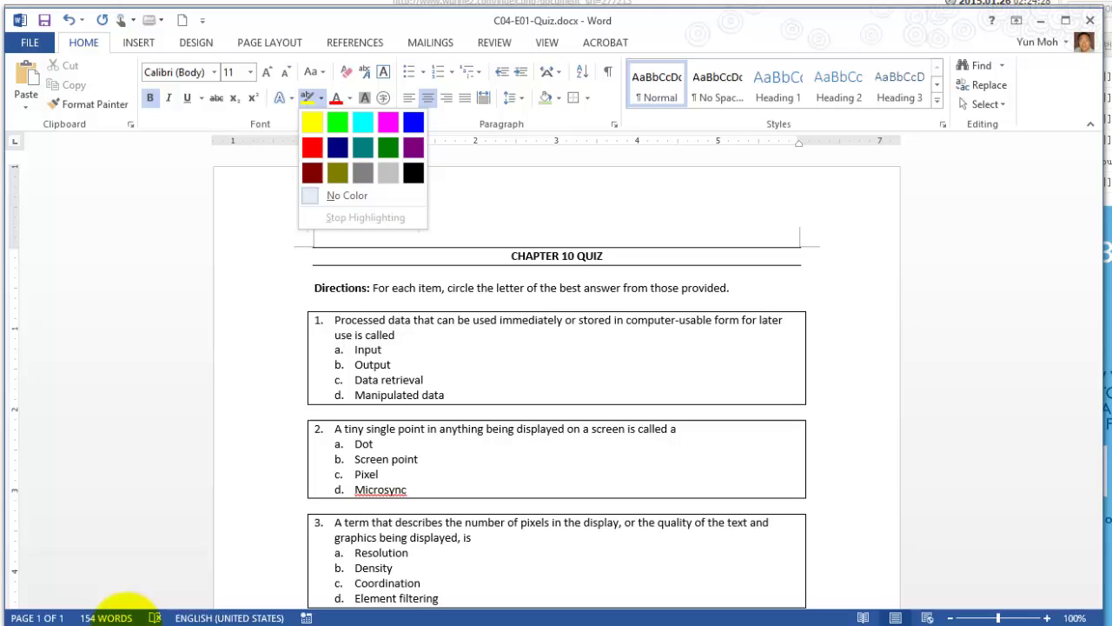
left_click(552, 256)
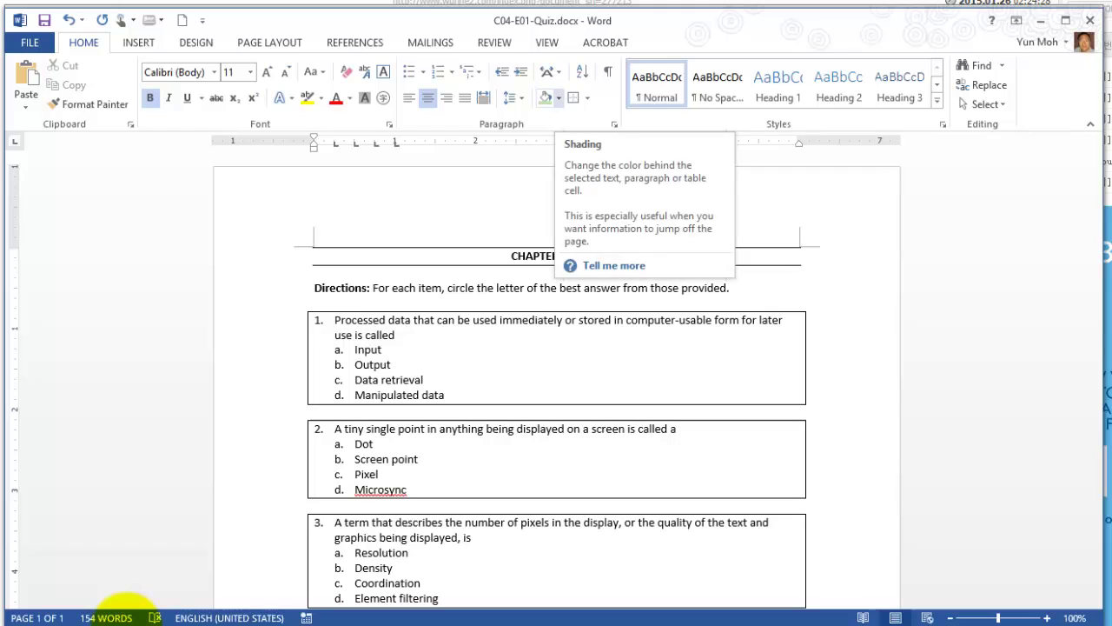
left_click(559, 98)
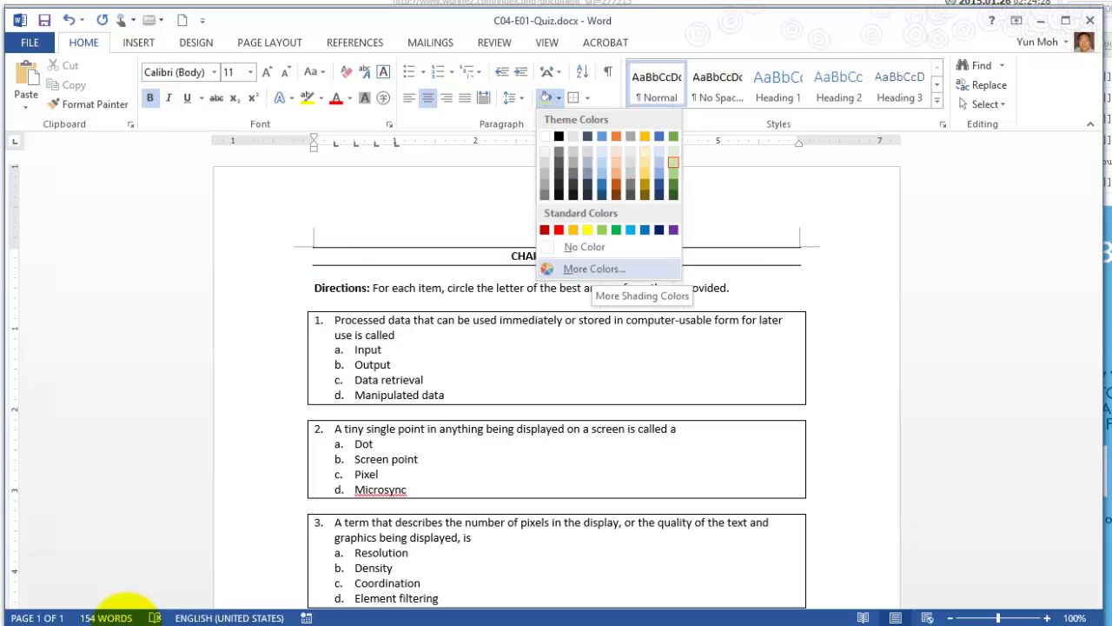
left_click(569, 257)
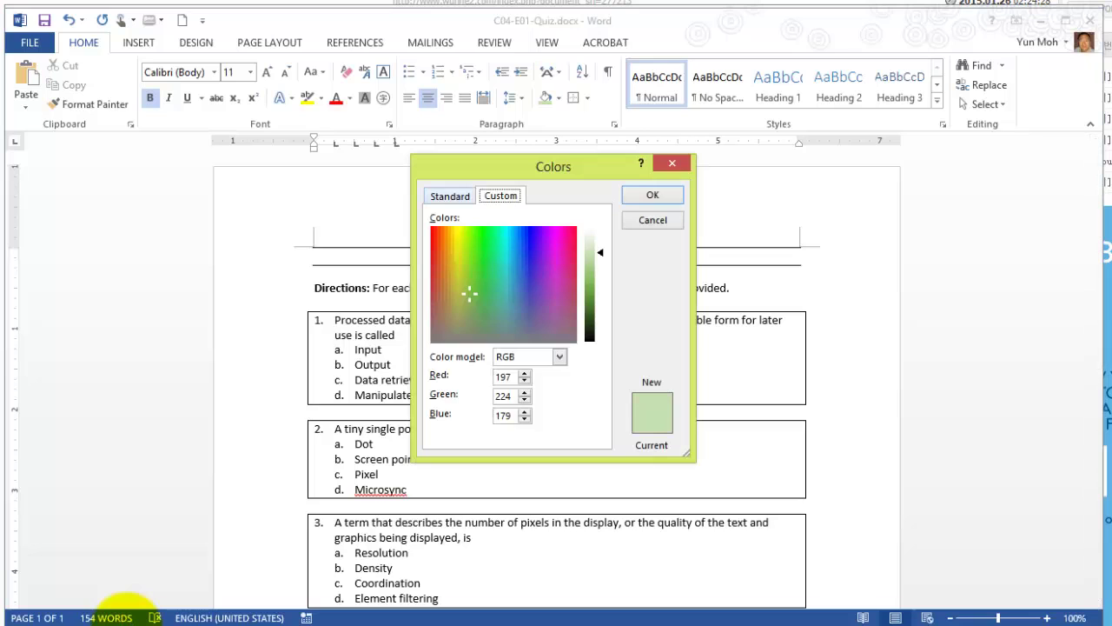
left_click(450, 197)
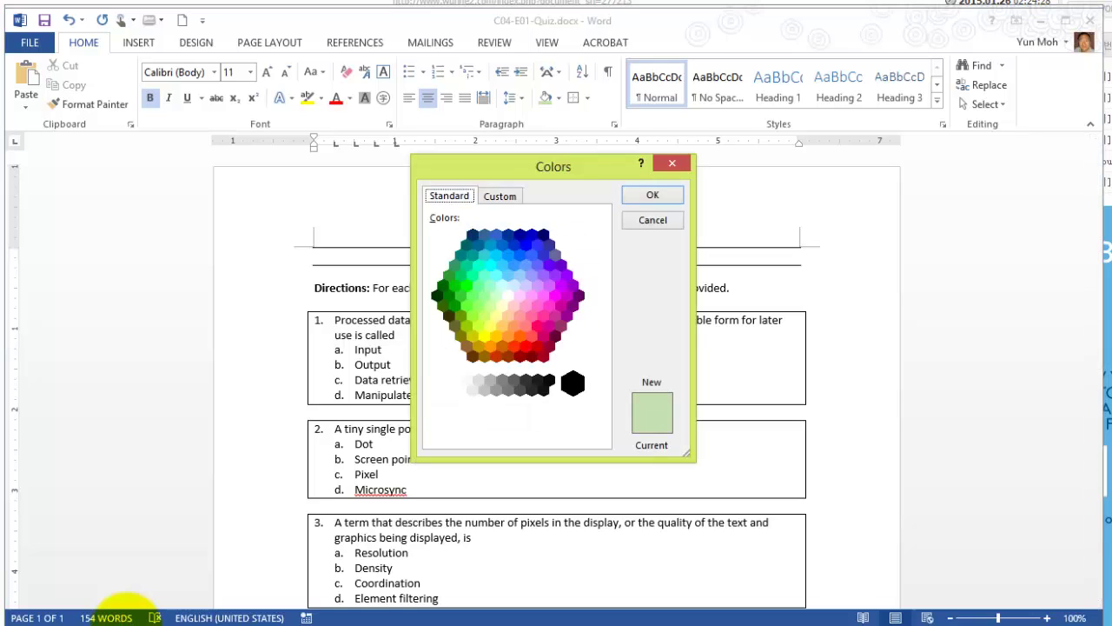
key("ctrl+Tab")
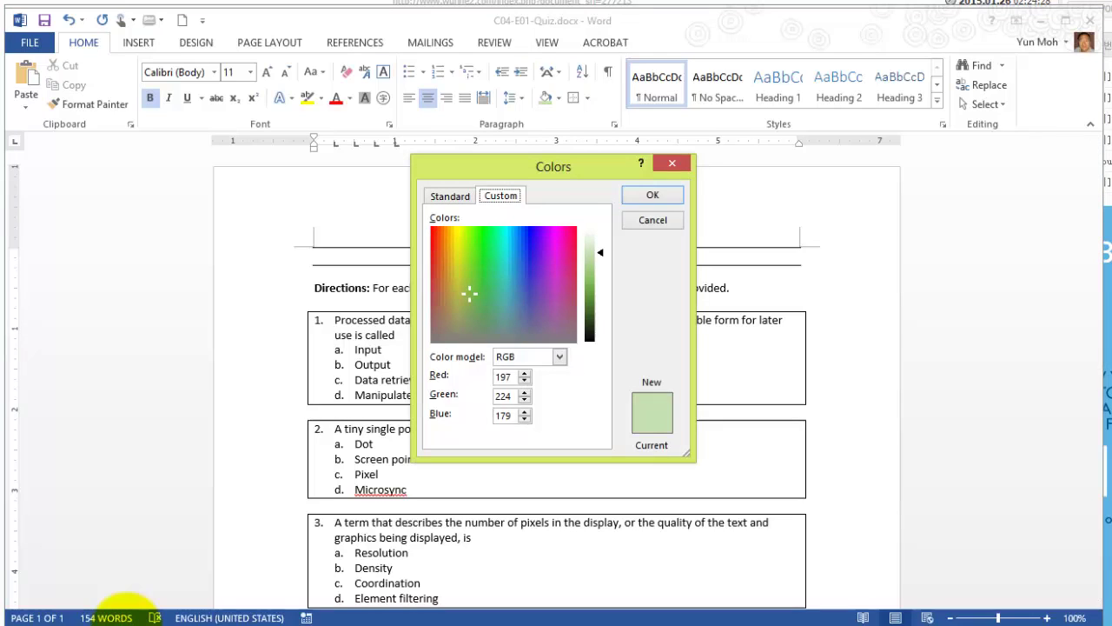
left_click(528, 274)
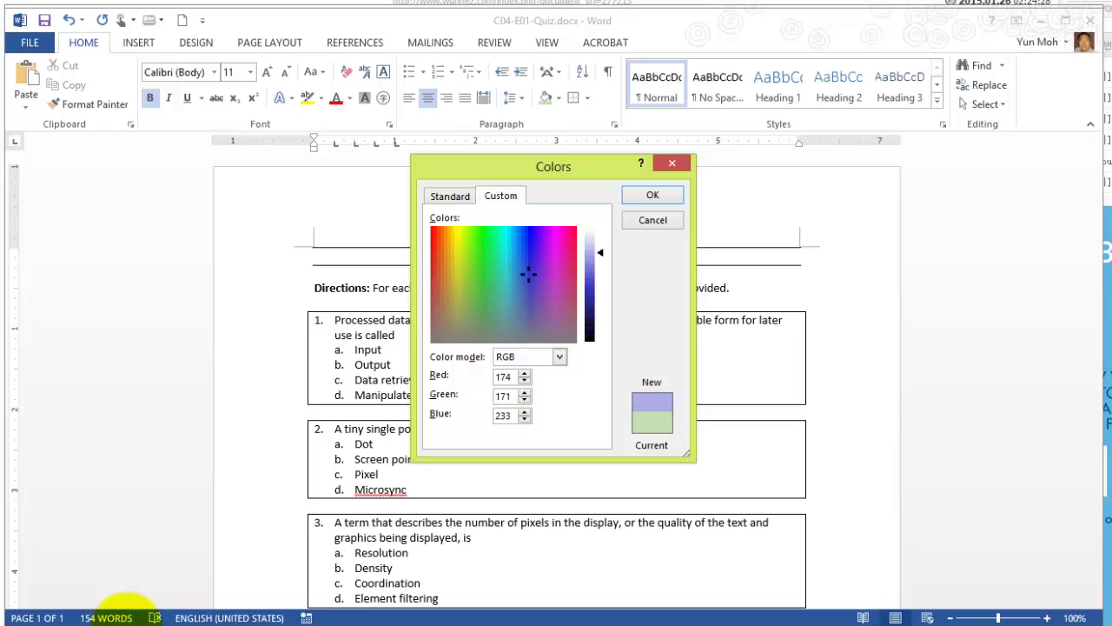
left_click_drag(600, 253, 600, 291)
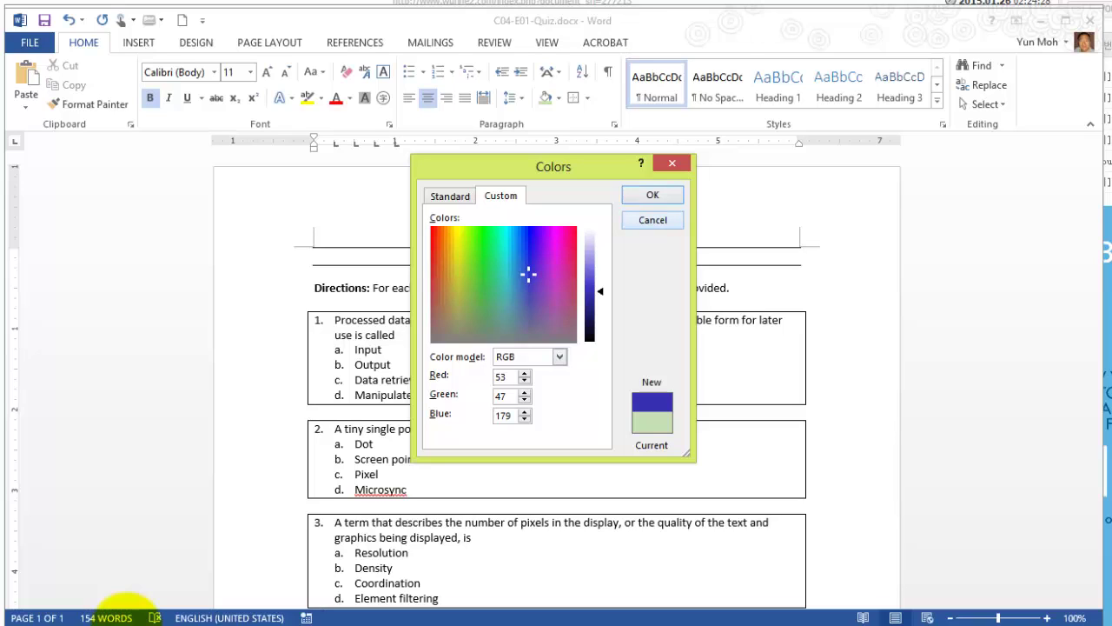
left_click(652, 195)
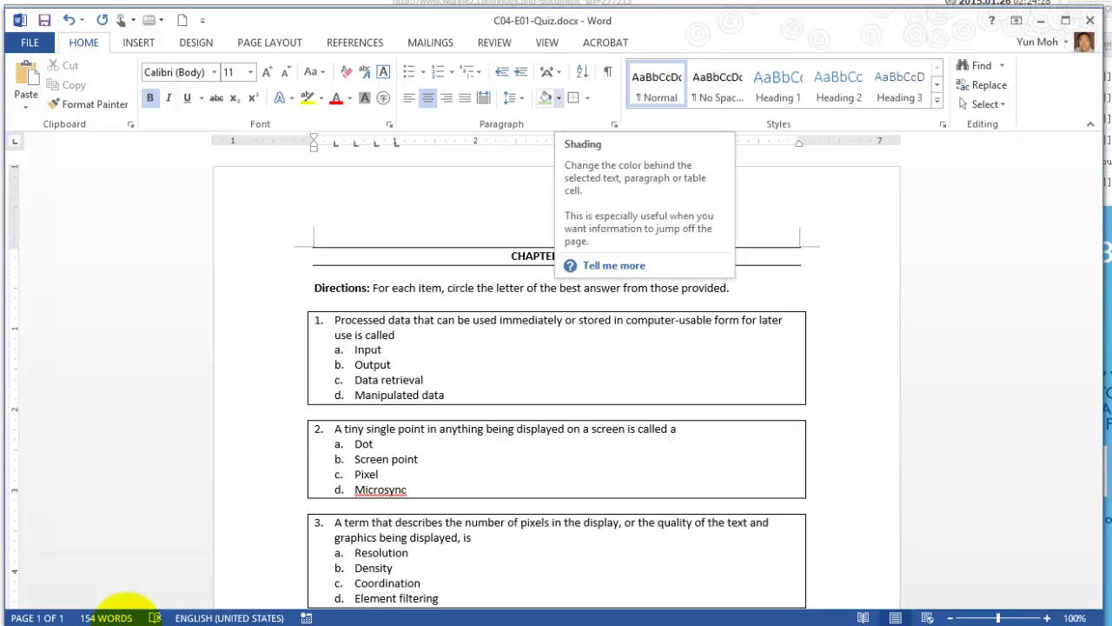
Step: Shade the "CHAPTER 10 QUIZ" title paragraph with a light green theme color
left_click(558, 97)
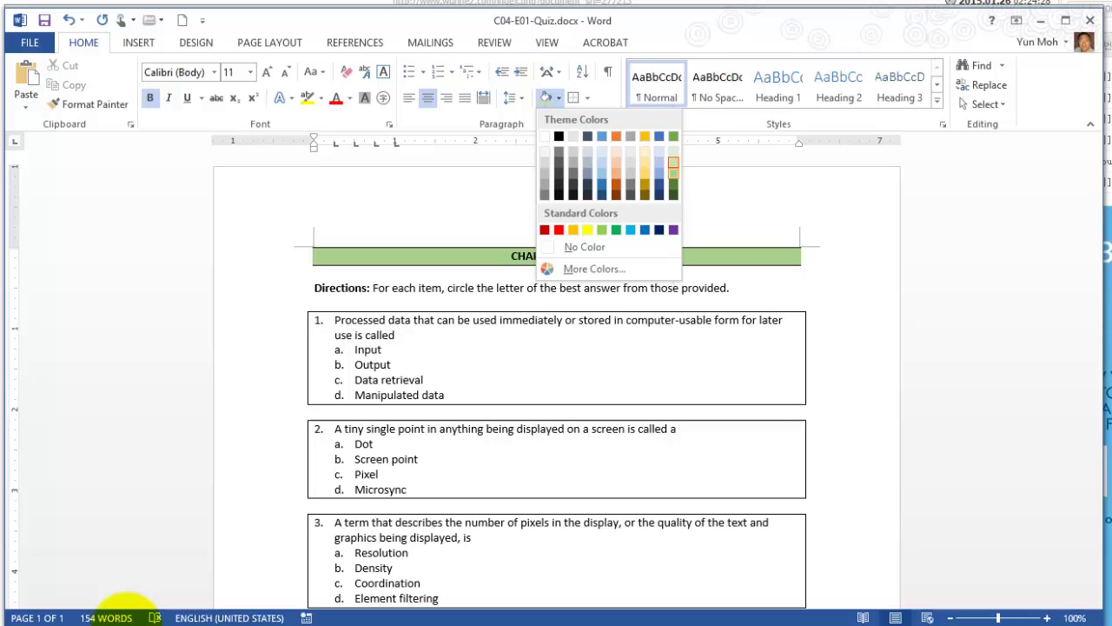
key("Escape")
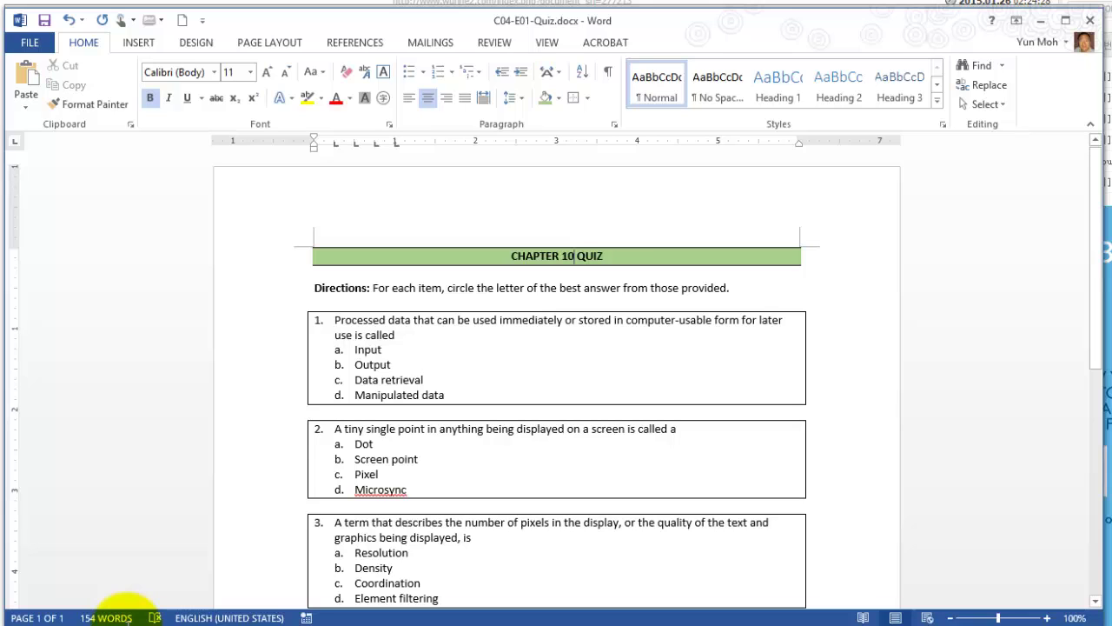
Step: Shade the whole question 1 paragraph, without its answer choices, with Green, Accent 6, Lighter 60%
left_click(401, 321)
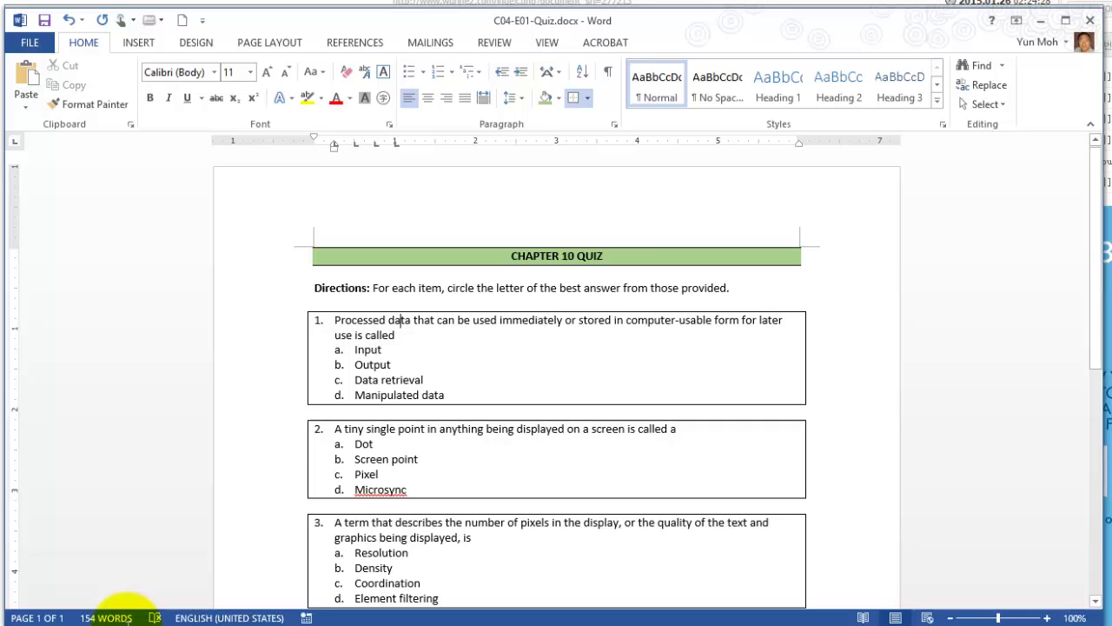
left_click_drag(360, 321, 337, 321)
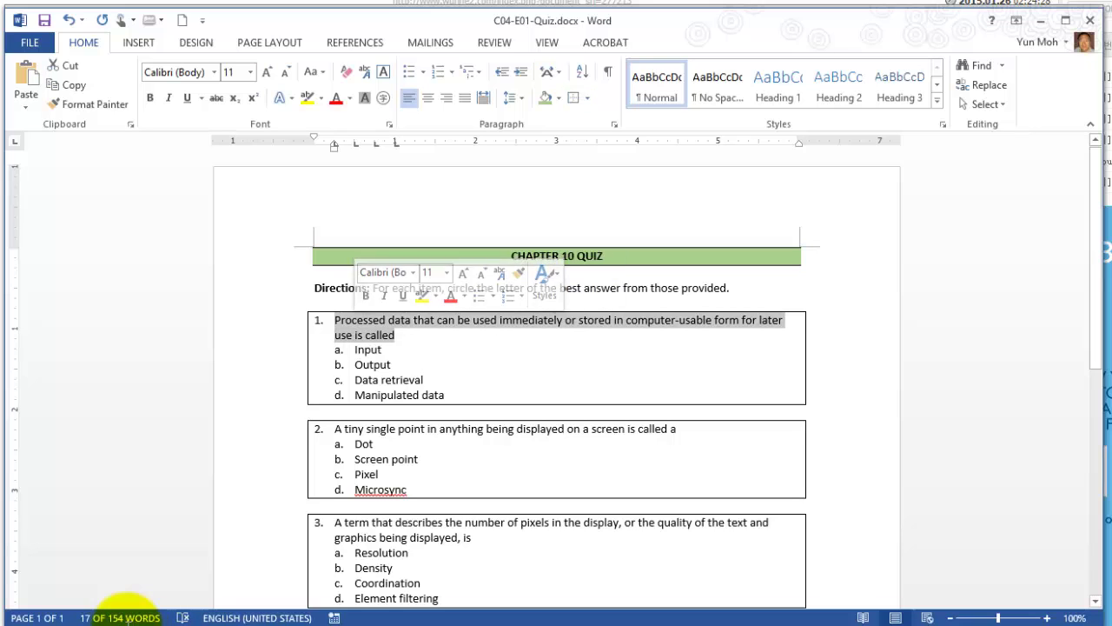
left_click(383, 350)
left_click(405, 321)
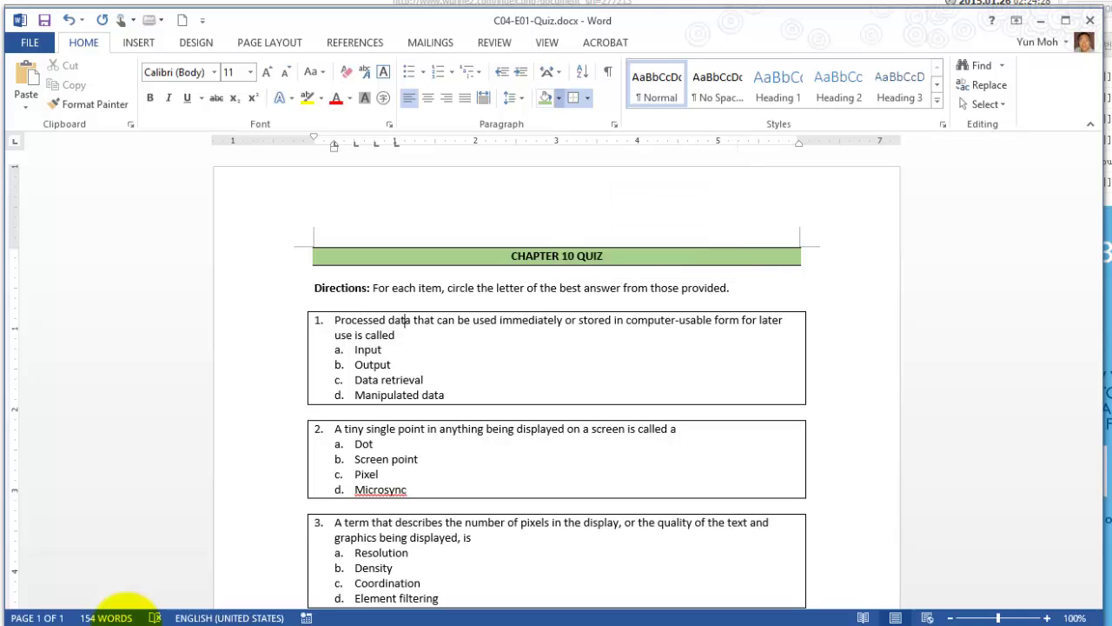
left_click(559, 98)
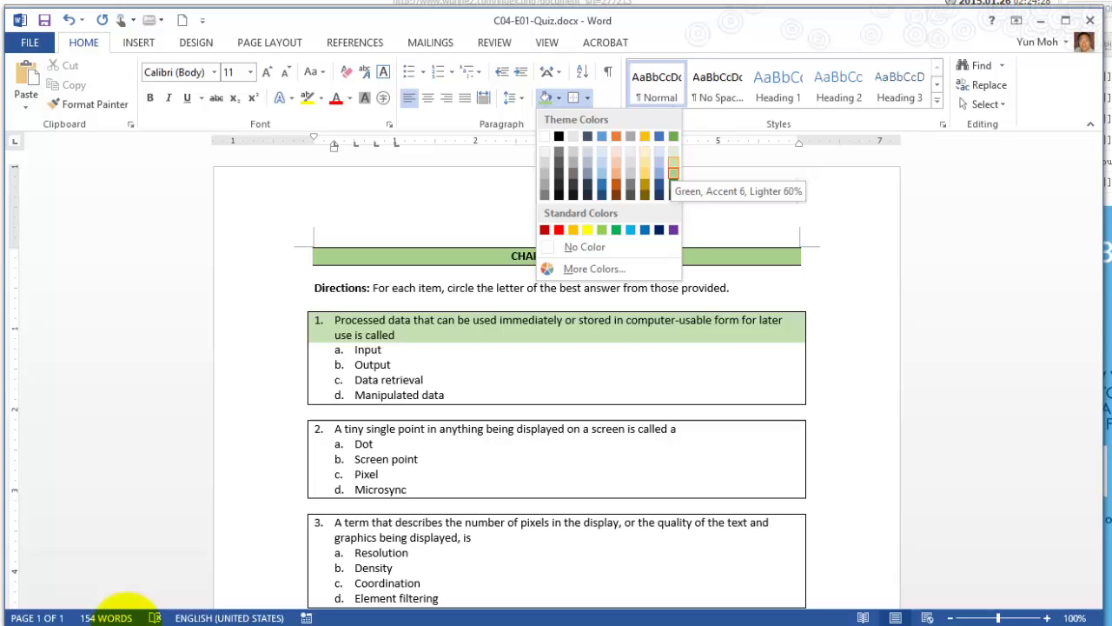
left_click(673, 172)
left_click(383, 349)
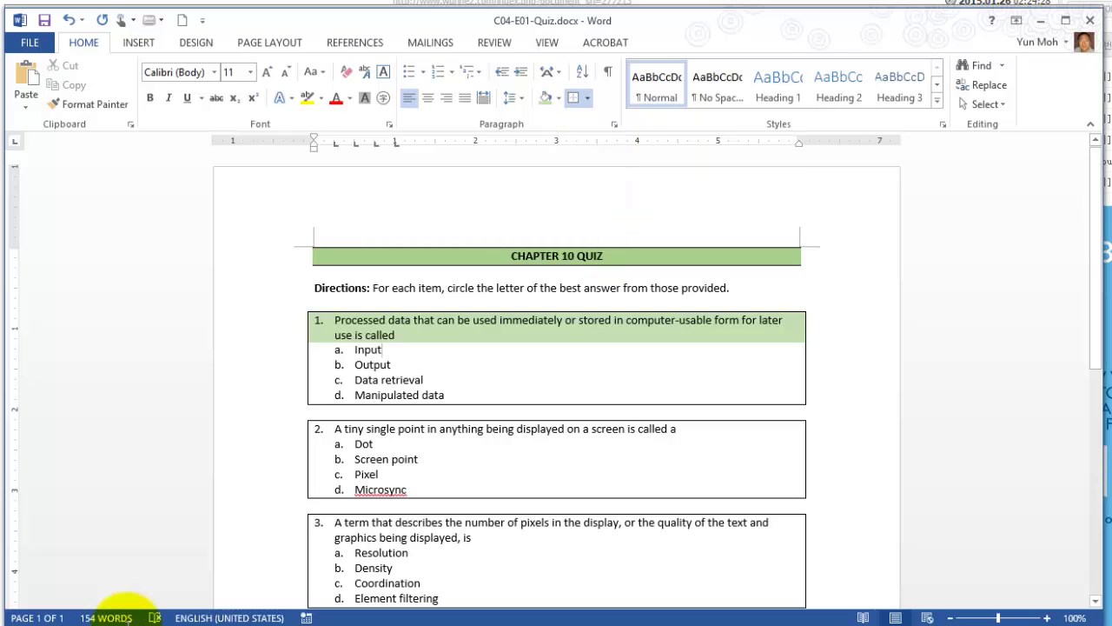
Step: Repeat the same light green shading on the question 2 paragraph, leaving its answer choices unshaded
triple_click(677, 428)
left_click(312, 428)
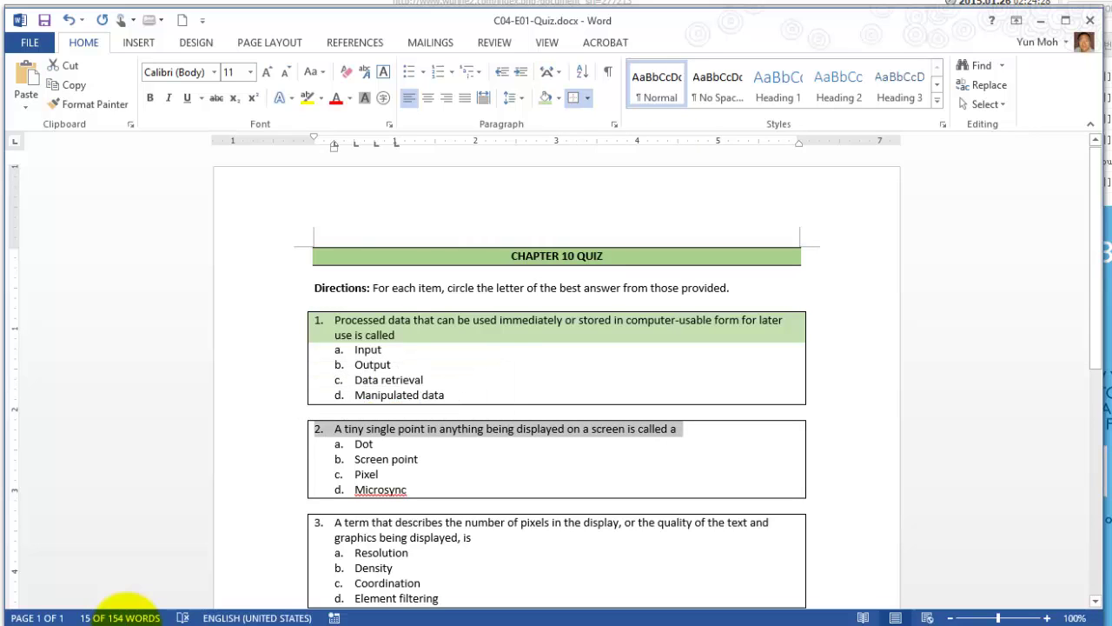
left_click(447, 428)
scroll(557, 374, "down", 1)
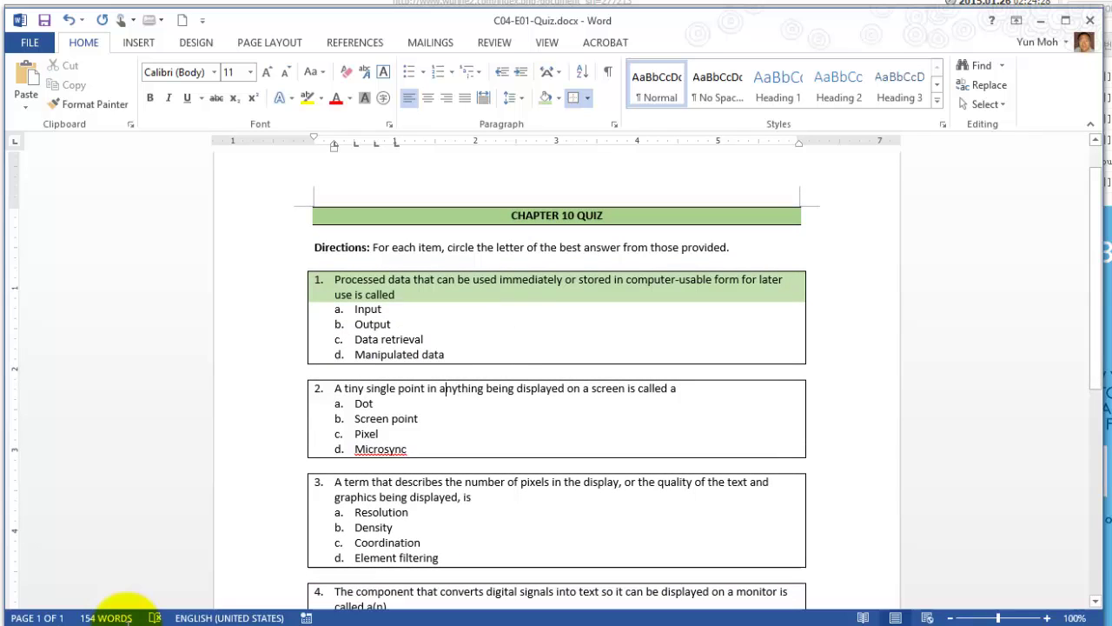
key("F4")
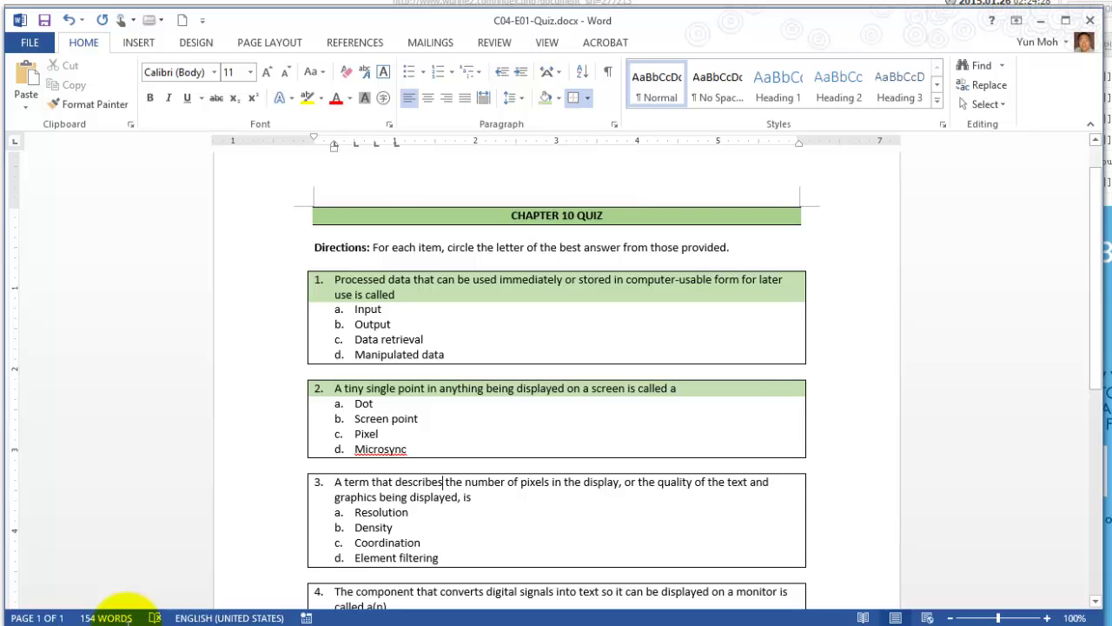
Step: Repeat the same light green shading on the question 3 and question 4 paragraphs
key("F4")
scroll(126, 599, "down", 3)
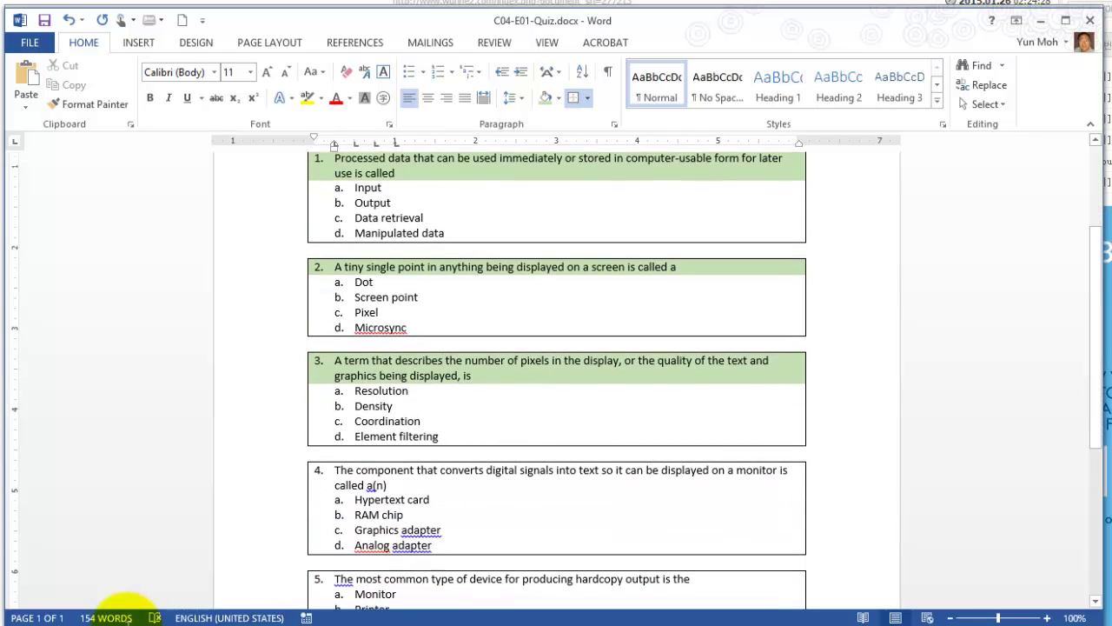
key("F4")
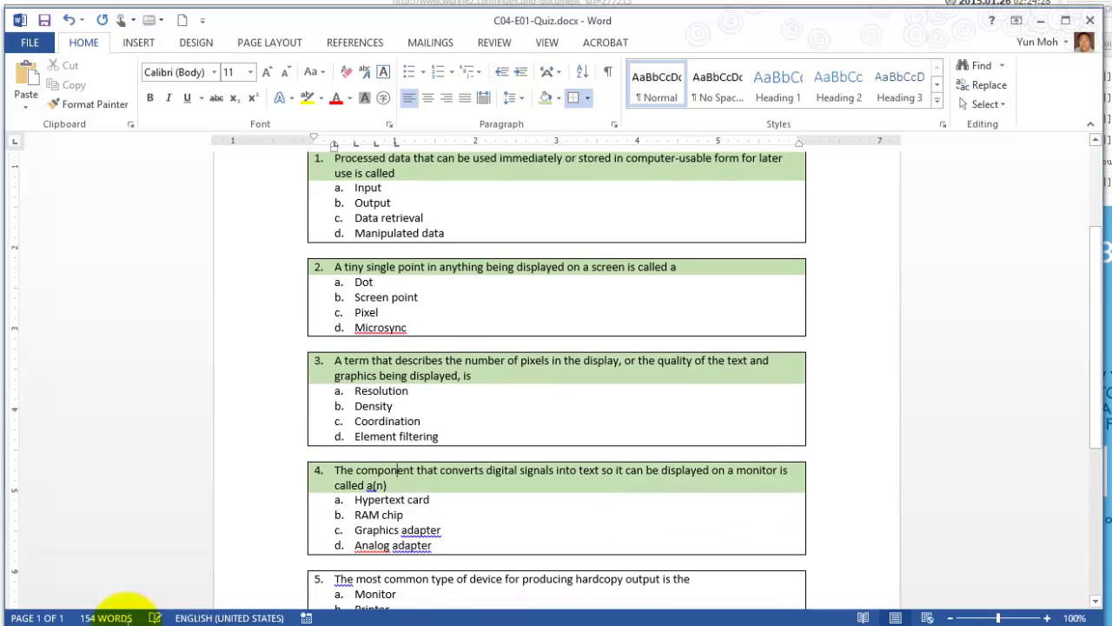
Step: Repeat the light green shading on the question 5 paragraph, and save the quiz document
scroll(126, 600, "down", 3)
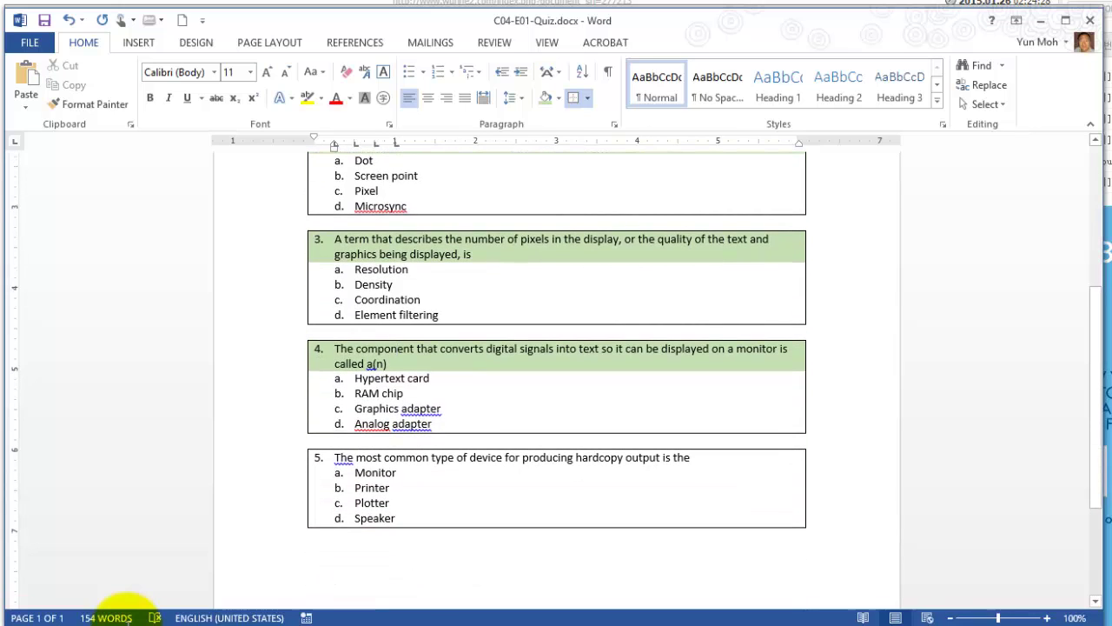
key("Down")
key("Down")
key("Down")
key("Down")
key("Down")
key("Down")
key("Down")
key("F4")
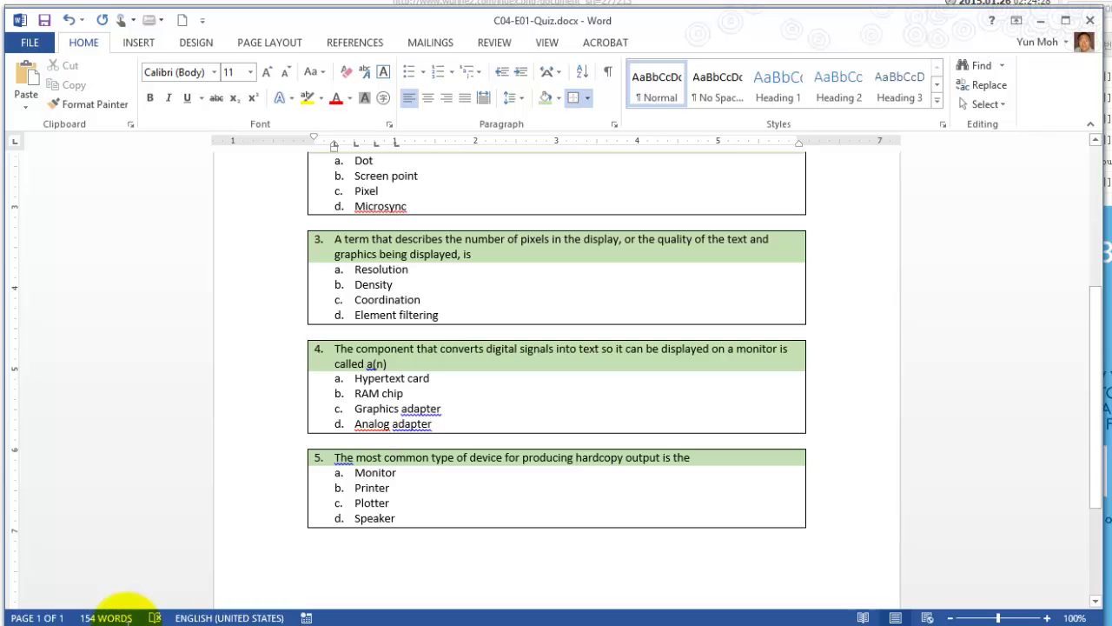
scroll(126, 603, "up", 7)
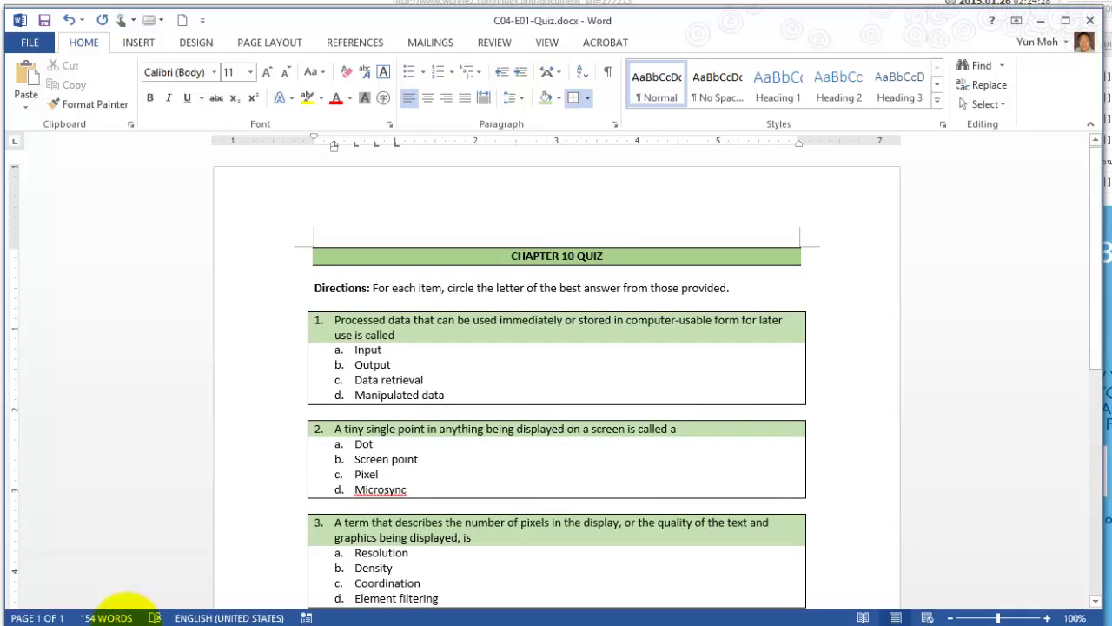
left_click(44, 19)
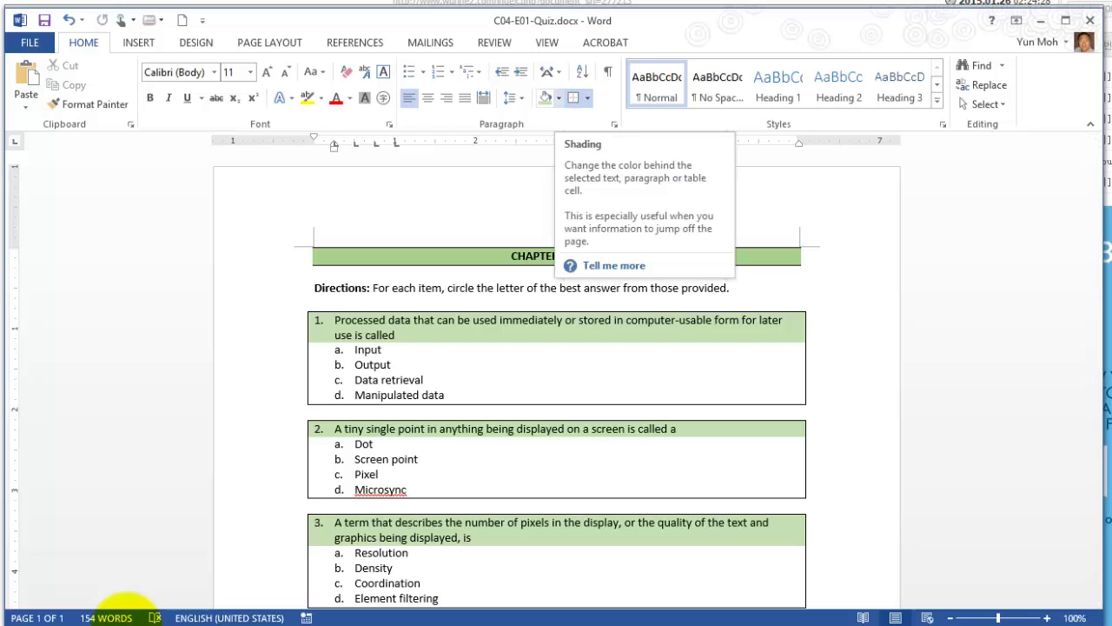
Step: Preview black shading on the question 5 paragraph, and keep the Green, Accent 6, Lighter 60% color
left_click(559, 98)
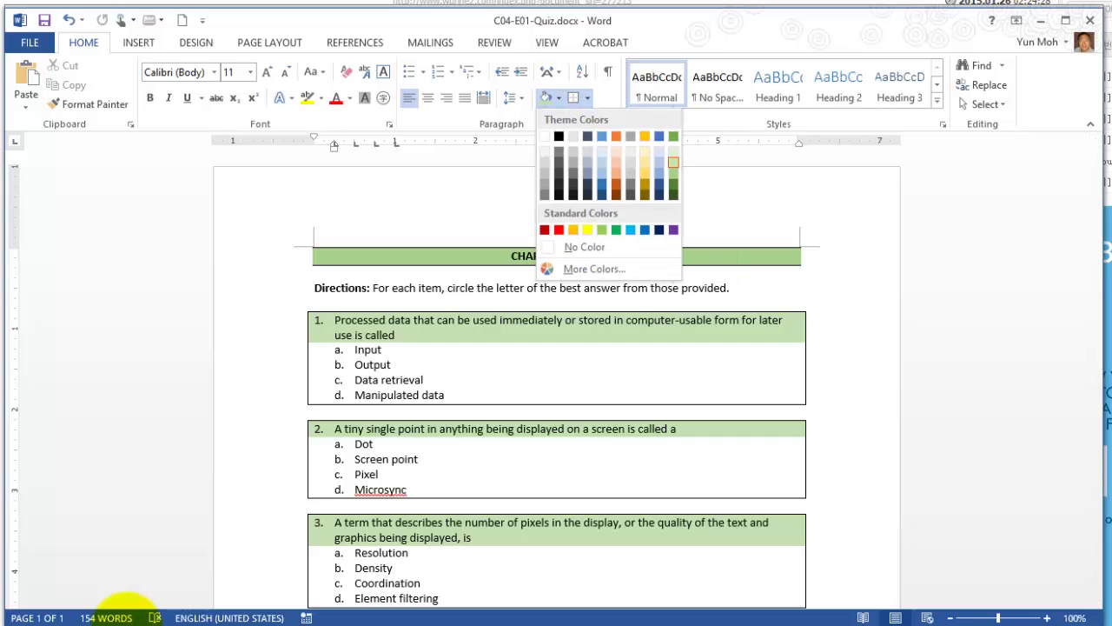
scroll(556, 369, "down", 3)
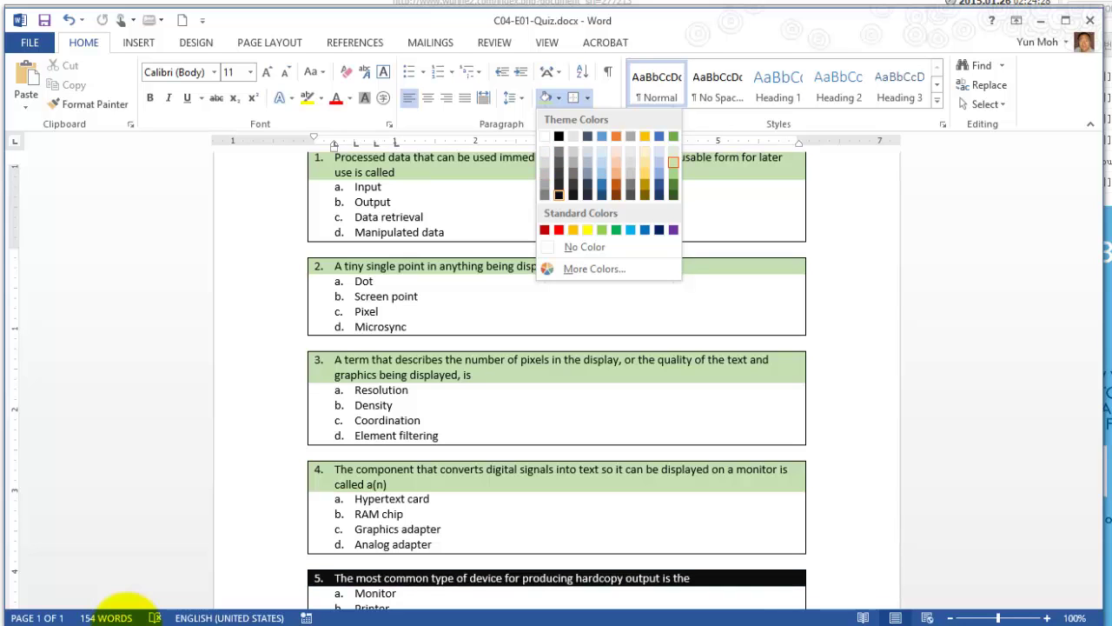
scroll(673, 163, "up", 3)
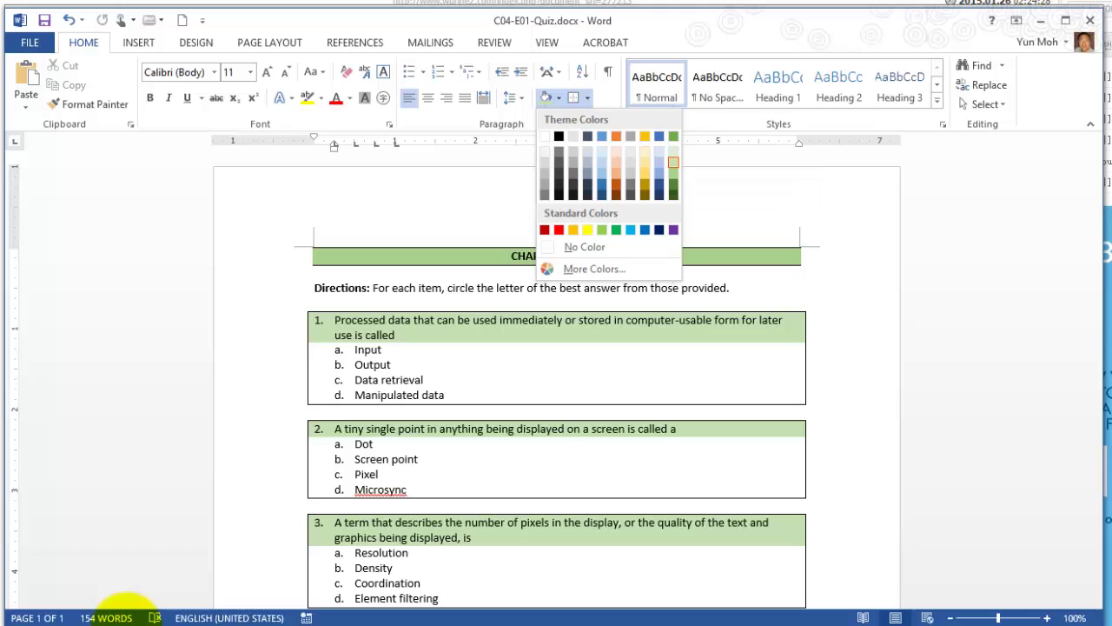
left_click(674, 163)
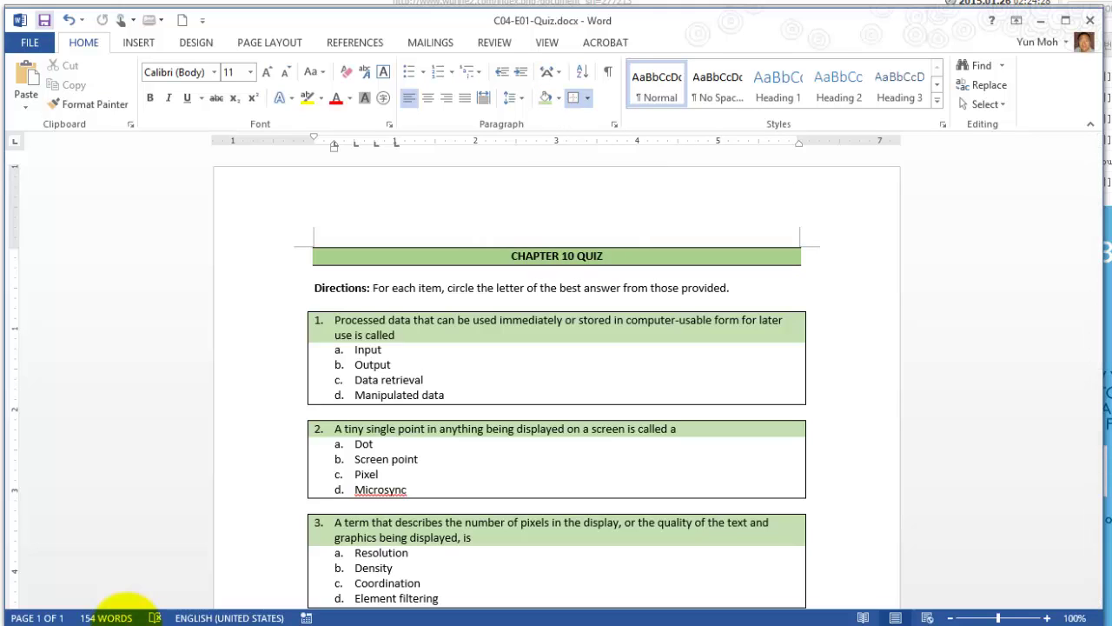